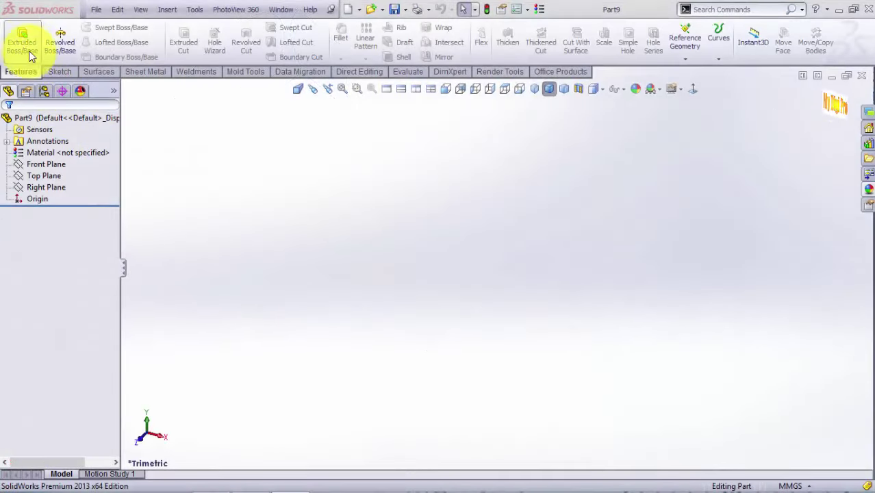
# Start an Extruded Boss/Base and open Sketch1 on the Front Plane.
pyautogui.click(29, 51)
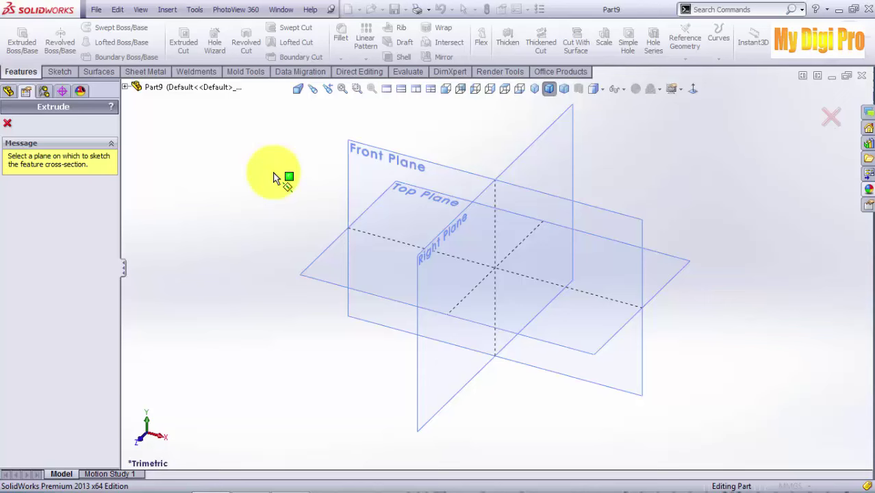
pyautogui.click(371, 161)
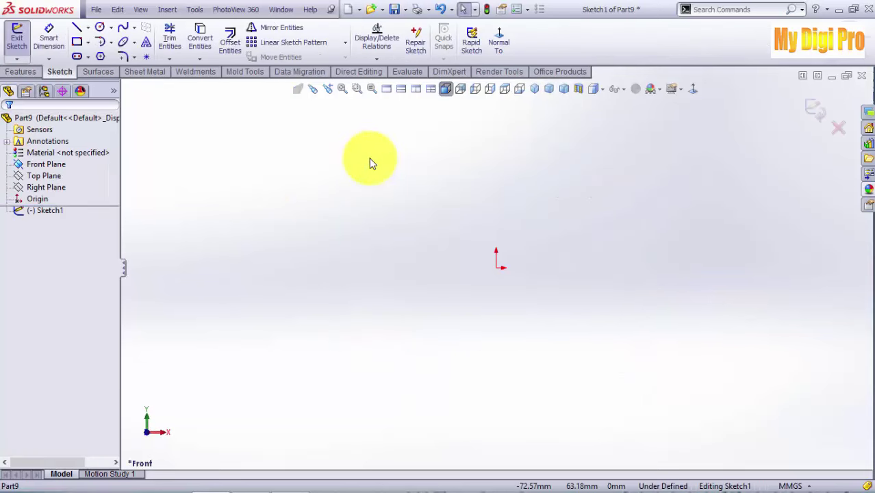
# Draw a six-sided polygon centred on the origin.
pyautogui.click(101, 57)
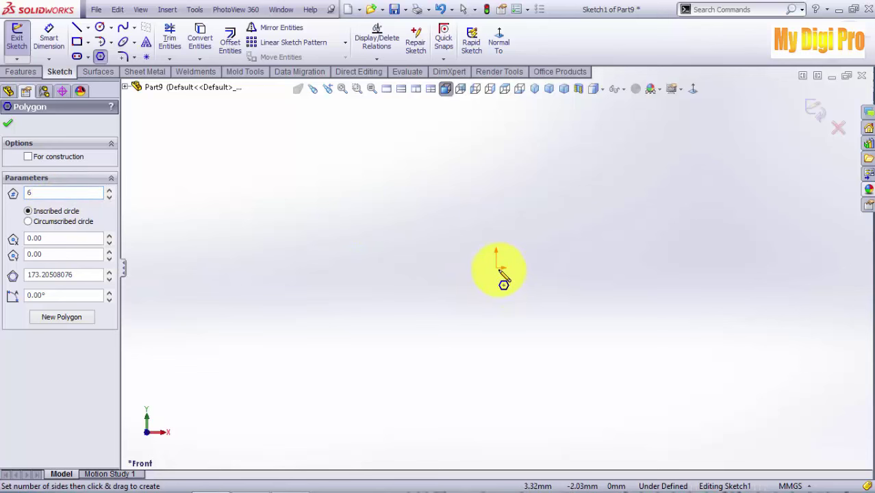
pyautogui.moveTo(497, 268); pyautogui.dragTo(502, 161)
pyautogui.click(10, 126)
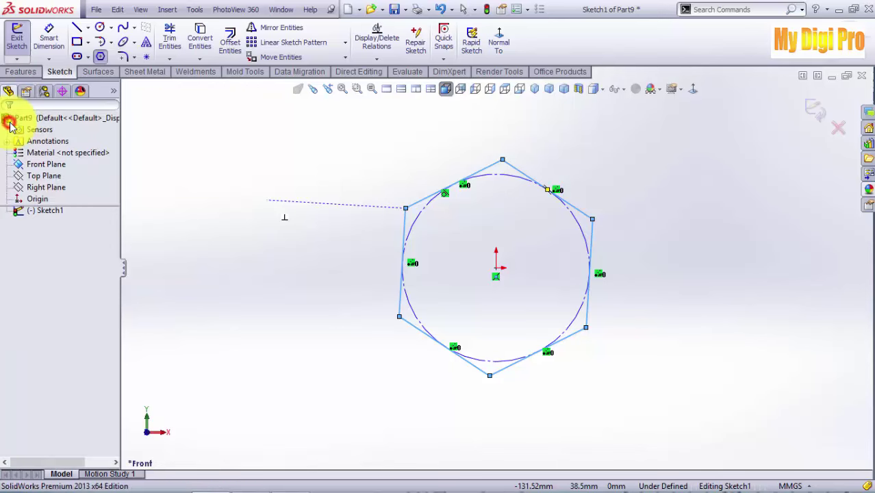
# Dimension the hexagon's inscribed circle to a 20 mm diameter, placed above the hexagon.
pyautogui.click(48, 33)
pyautogui.click(502, 177)
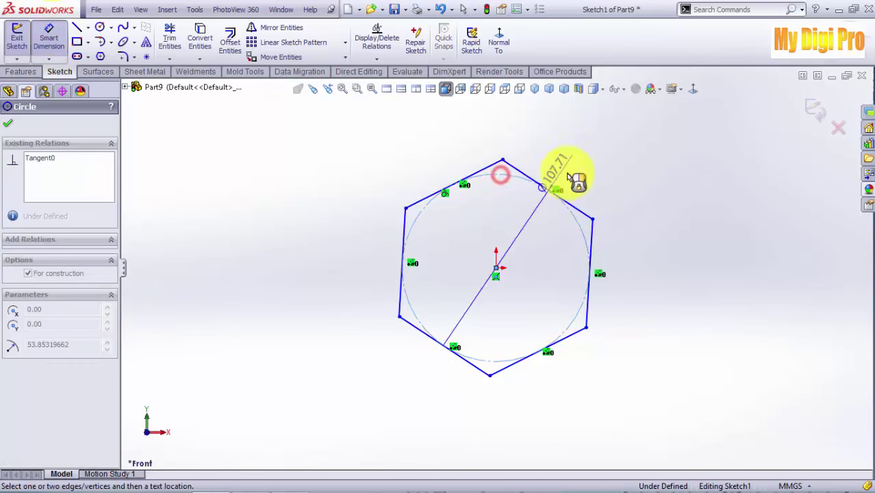
pyautogui.click(593, 166)
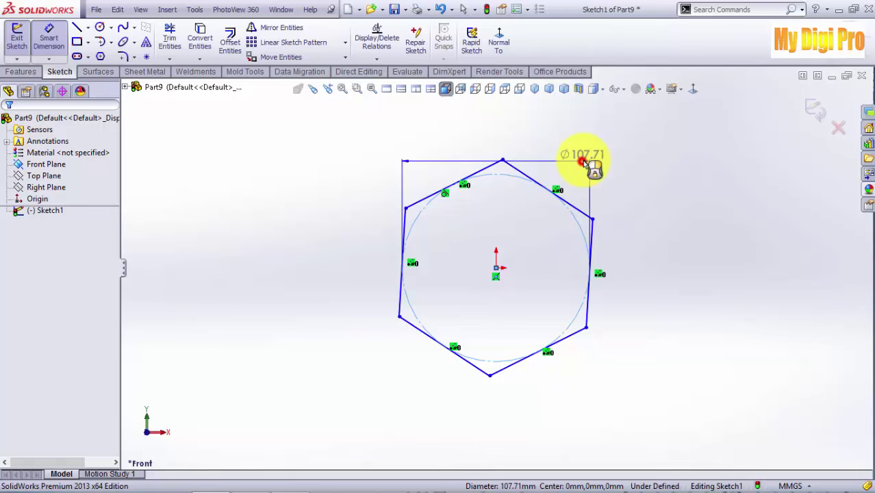
pyautogui.write('20')
pyautogui.press('Return')
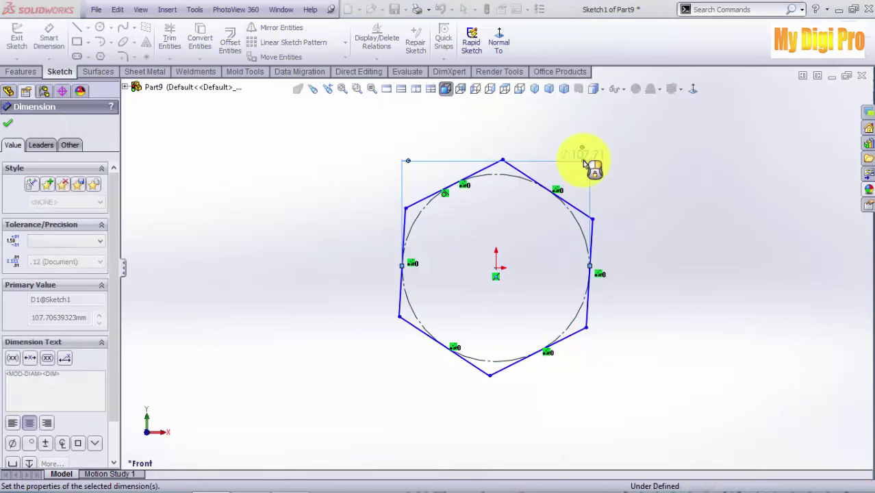
pyautogui.moveTo(518, 157); pyautogui.dragTo(519, 185)
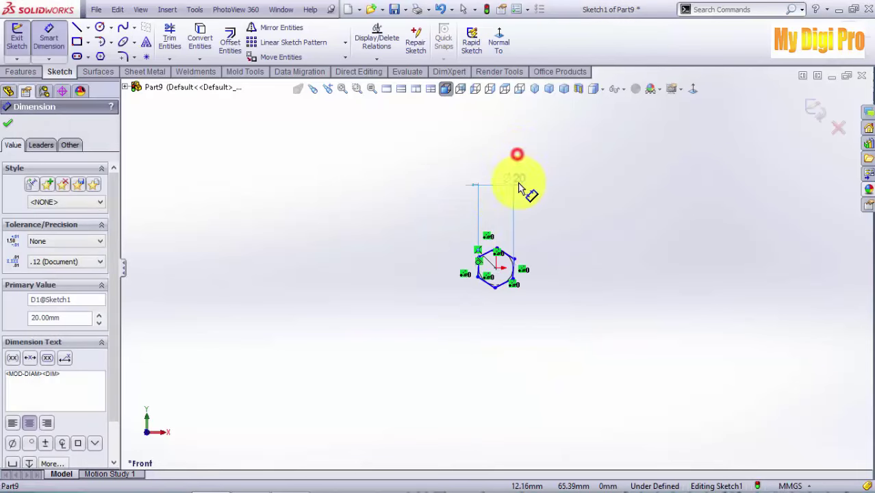
pyautogui.scroll(-3, 514, 274)
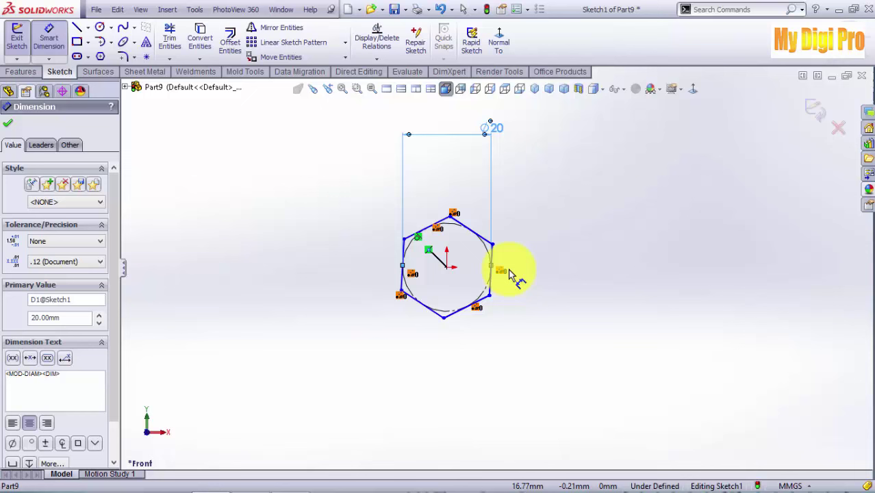
pyautogui.click(8, 124)
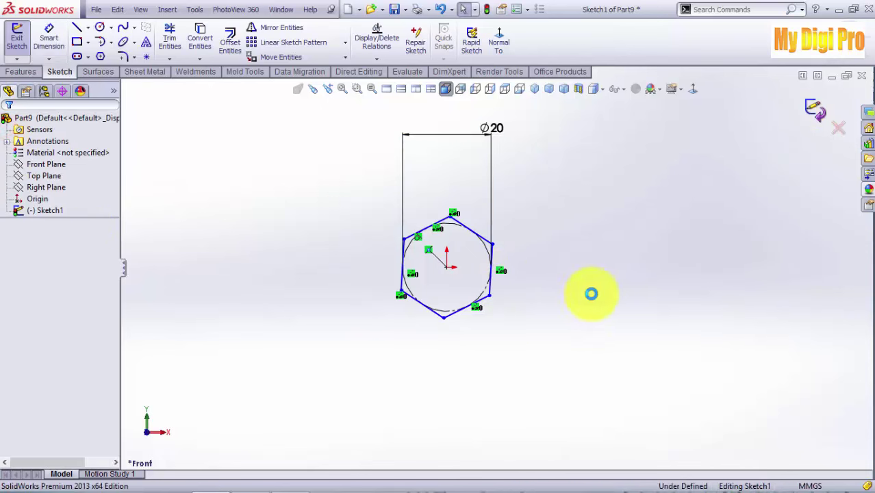
# Extrude the hexagon sketch to a 9 mm blind depth as the hex head.
pyautogui.press('e')
pyautogui.moveTo(573, 335); pyautogui.dragTo(479, 302, button='middle')
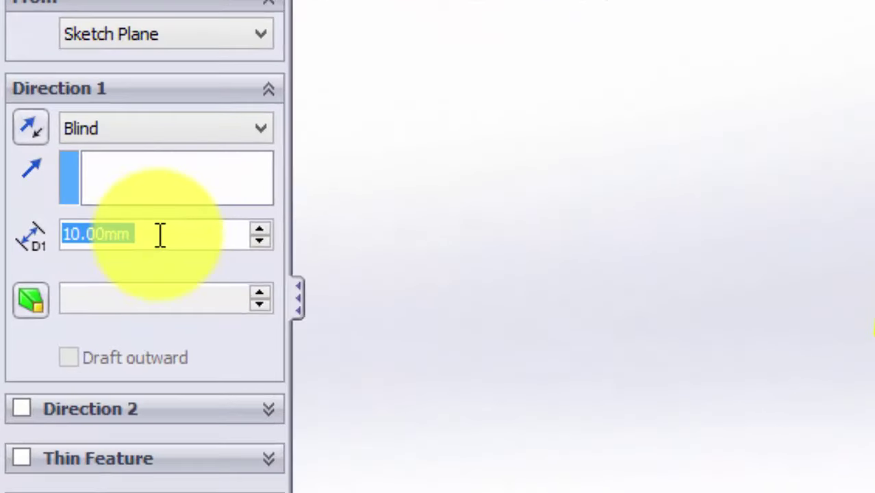
pyautogui.write('9')
pyautogui.press('Return')
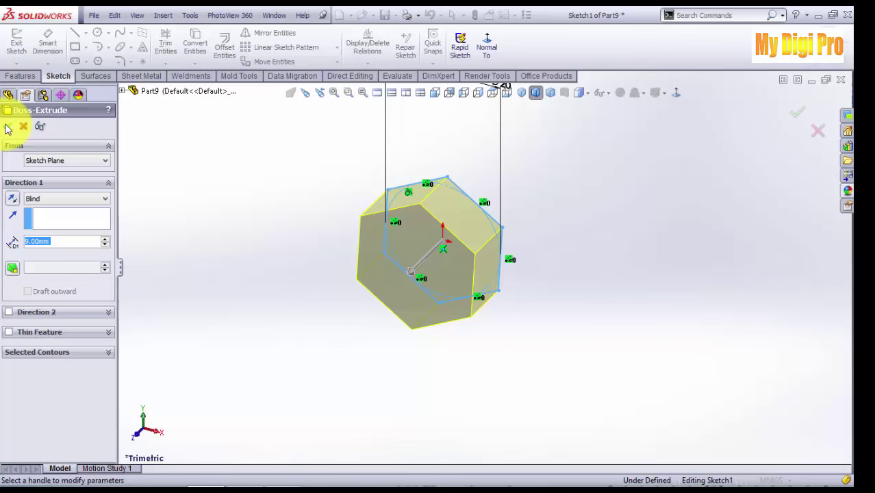
pyautogui.click(7, 127)
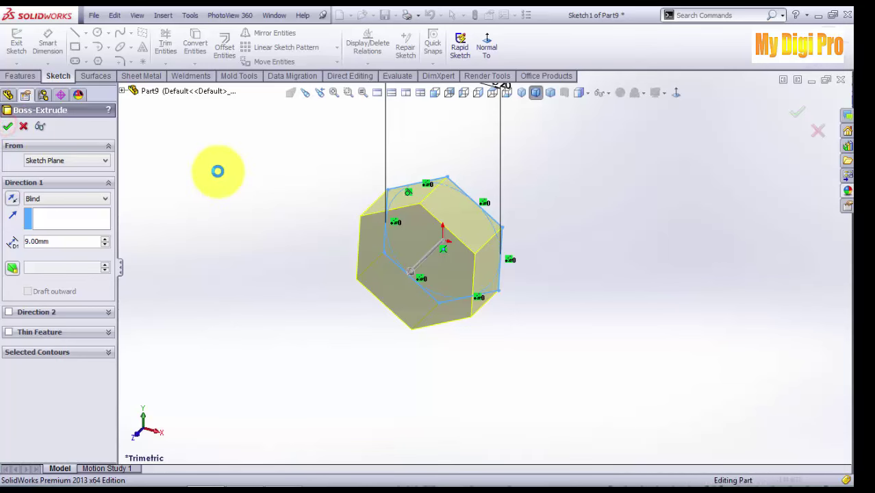
# On the hex head's front face, sketch an origin-centred circle with a 9 mm radius.
pyautogui.click(420, 237)
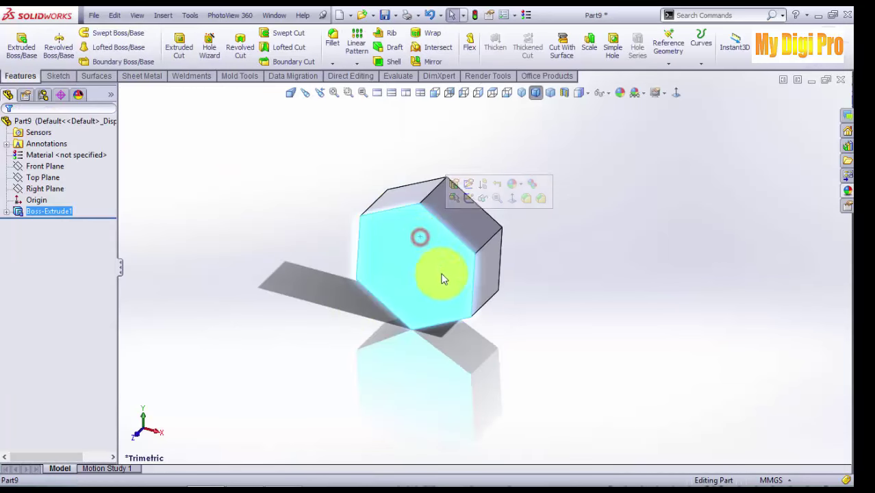
pyautogui.click(469, 198)
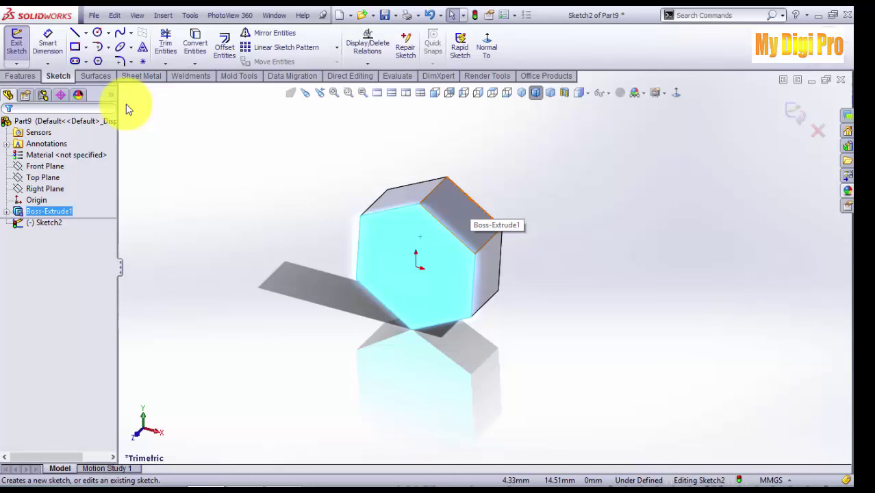
pyautogui.click(96, 34)
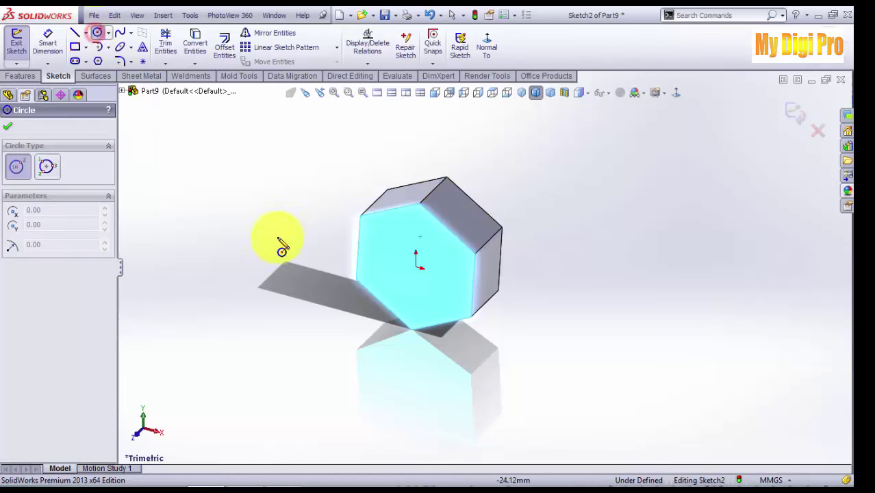
pyautogui.click(415, 266)
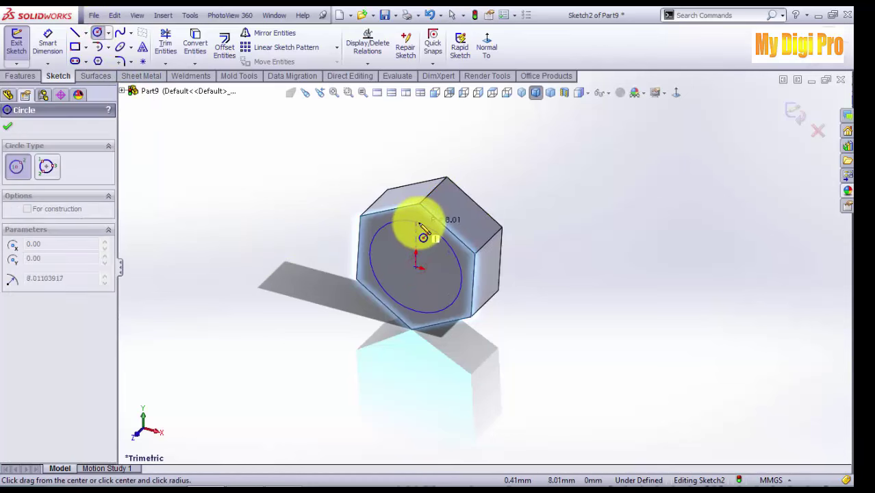
pyautogui.click(416, 223)
pyautogui.click(49, 395)
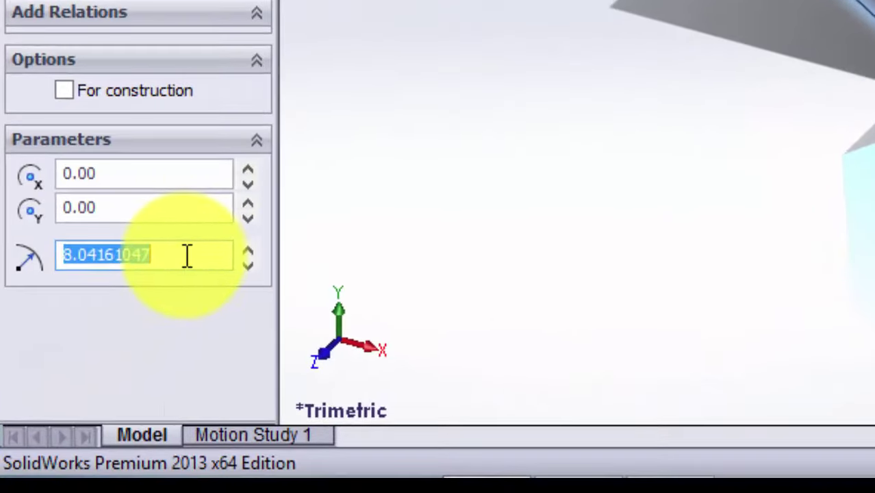
pyautogui.write('9')
pyautogui.press('Return')
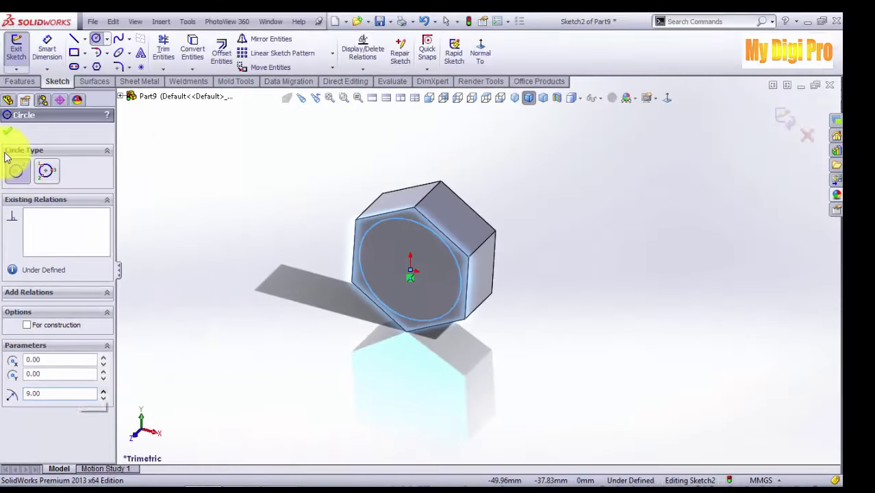
pyautogui.click(9, 132)
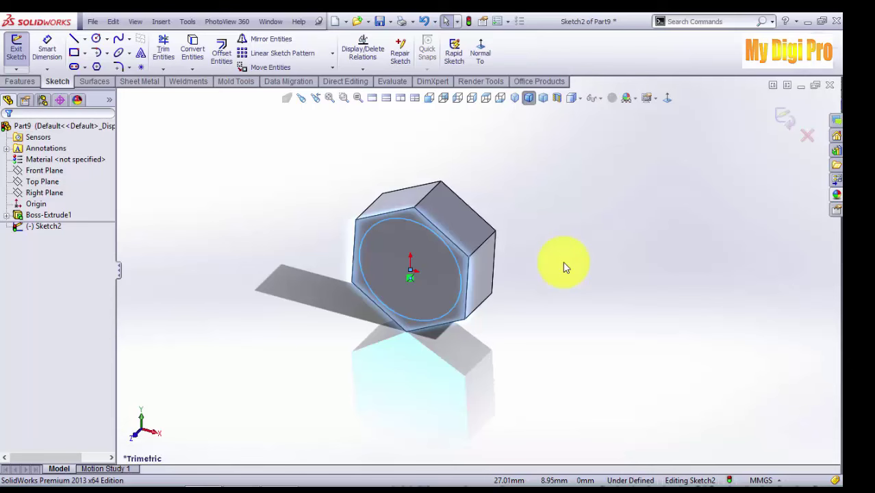
# Extrude the 9 mm circle 0.6 mm into a thin disc on the hex face.
pyautogui.click(26, 81)
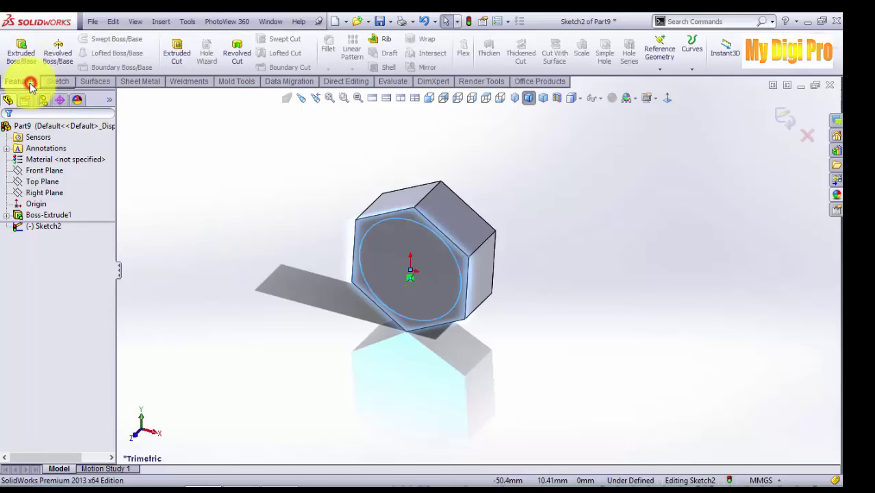
pyautogui.click(21, 48)
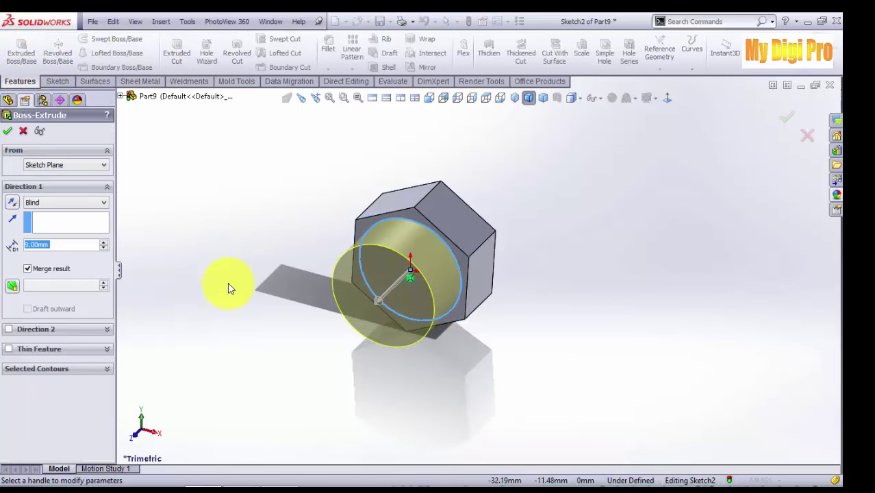
pyautogui.write('0.6')
pyautogui.press('Return')
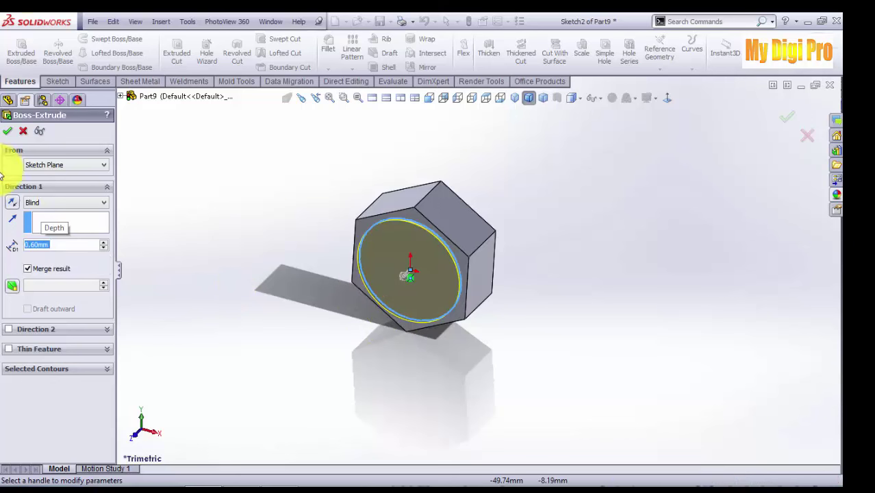
pyautogui.click(8, 130)
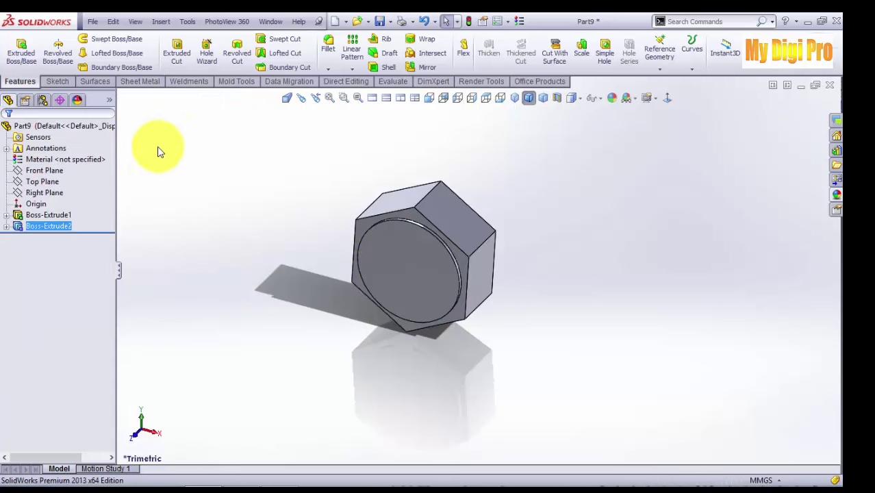
# Sketch an origin-centred circle of radius 7 on the disc's front face.
pyautogui.click(404, 273)
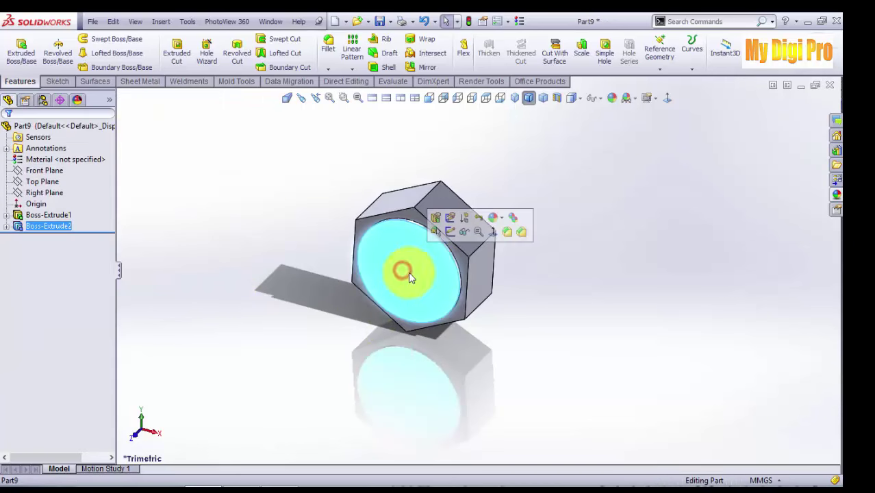
pyautogui.click(452, 235)
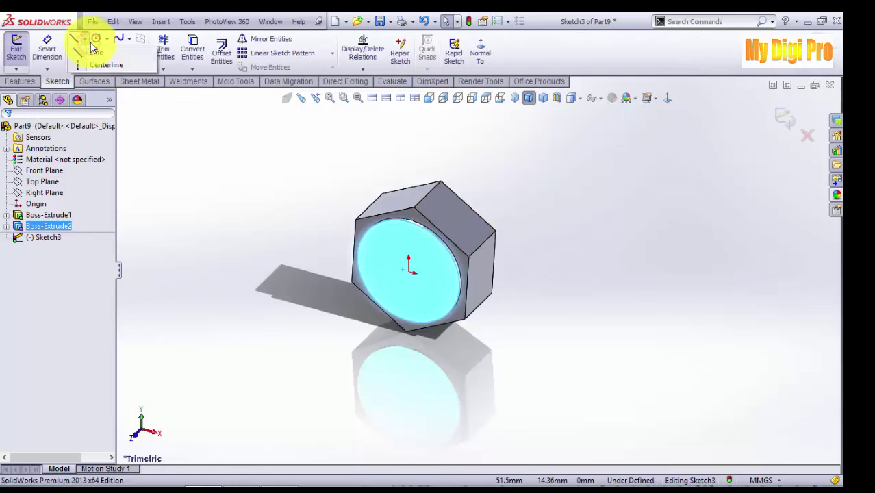
pyautogui.click(96, 39)
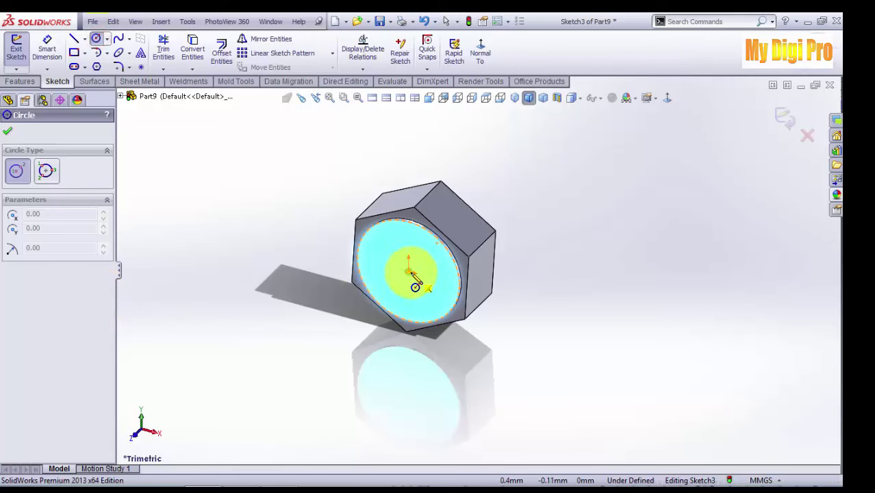
pyautogui.moveTo(411, 273); pyautogui.dragTo(408, 234)
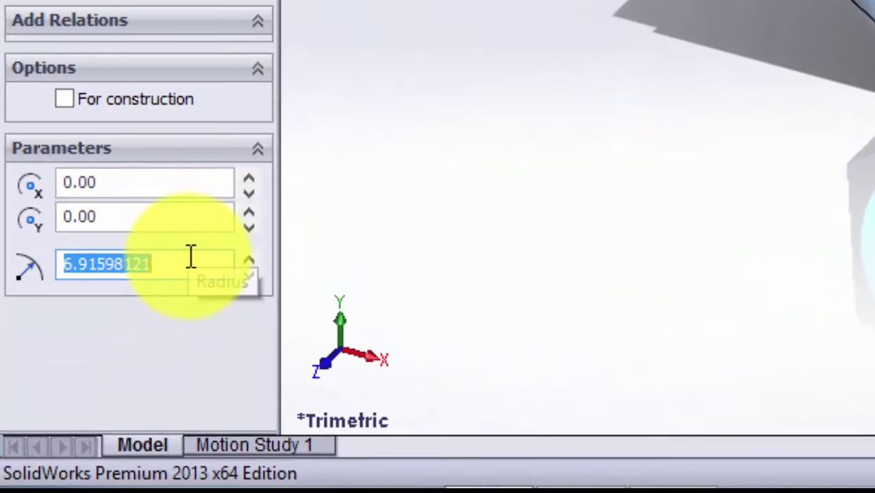
pyautogui.write('7')
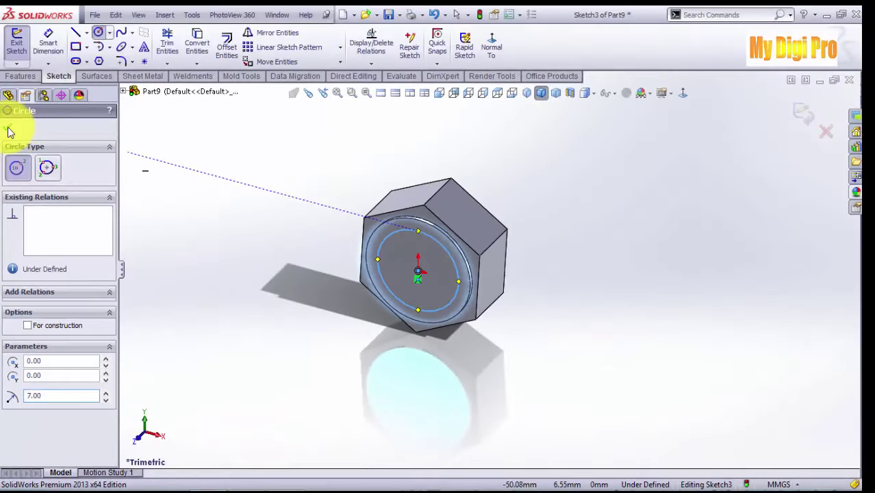
pyautogui.click(10, 117)
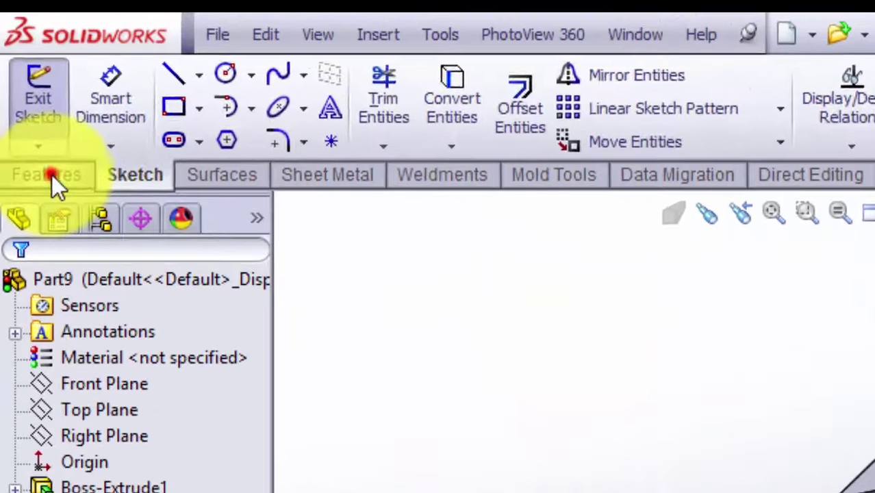
# Extrude the radius-7 circle 50 mm to form the cylindrical shank.
pyautogui.click(23, 77)
pyautogui.click(55, 109)
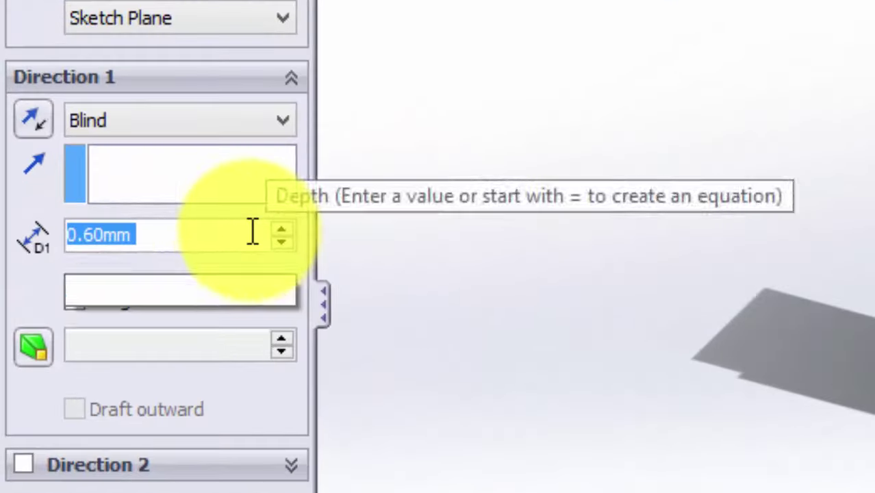
pyautogui.write('50')
pyautogui.press('Return')
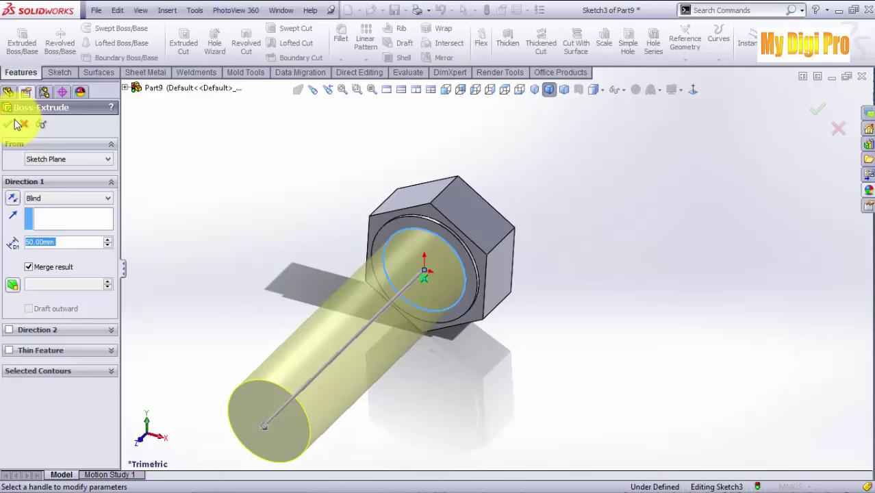
pyautogui.click(7, 124)
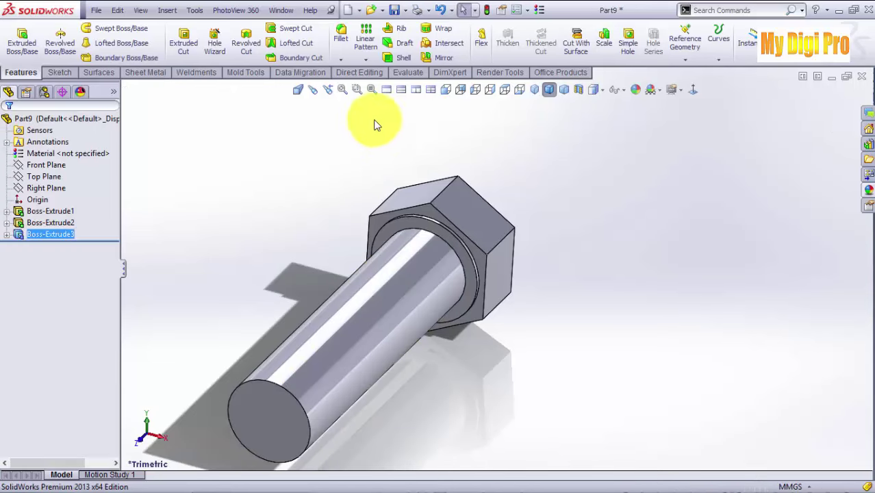
# Chamfer the shank's free end edge with an angle-distance chamfer of 1 mm at 45°.
pyautogui.click(343, 91)
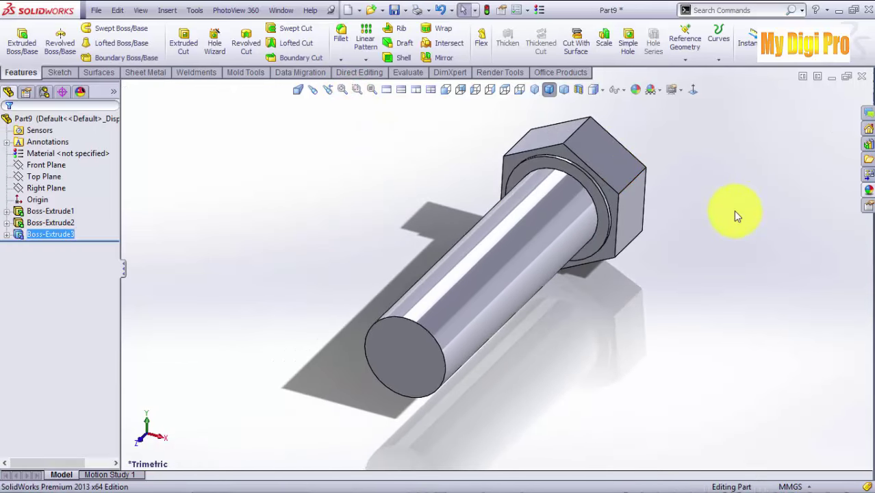
pyautogui.click(341, 60)
pyautogui.click(362, 87)
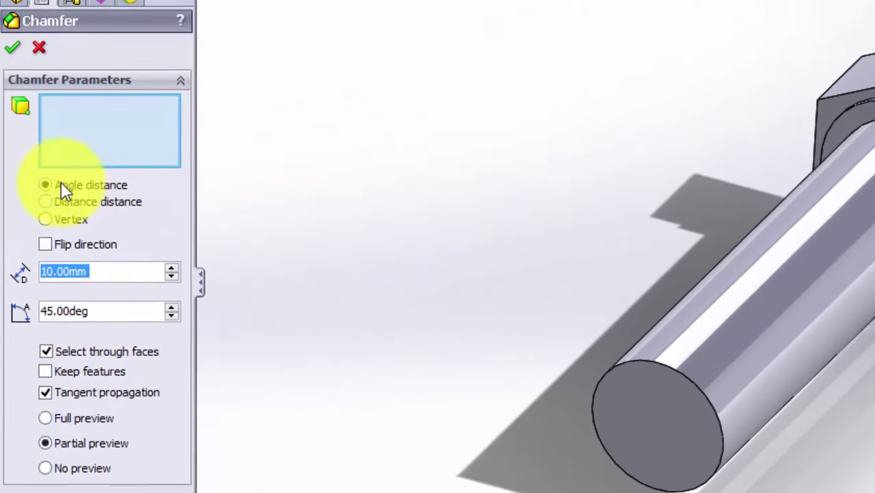
pyautogui.click(47, 185)
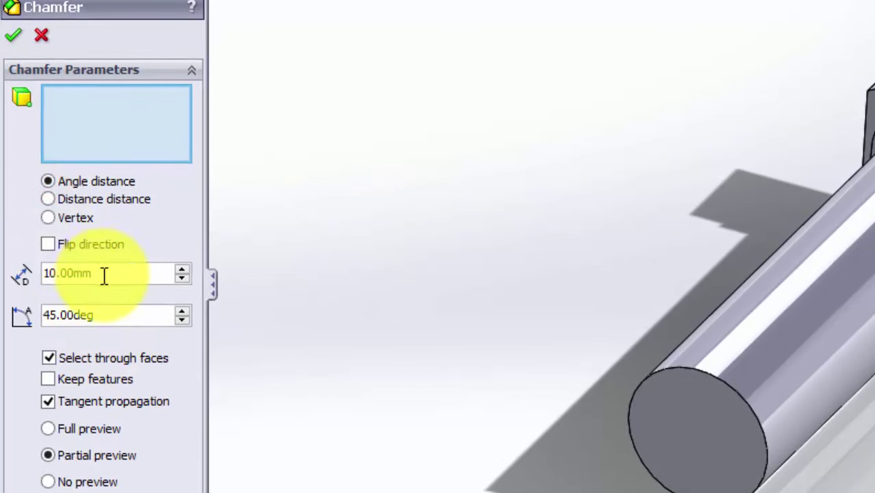
pyautogui.doubleClick(106, 274)
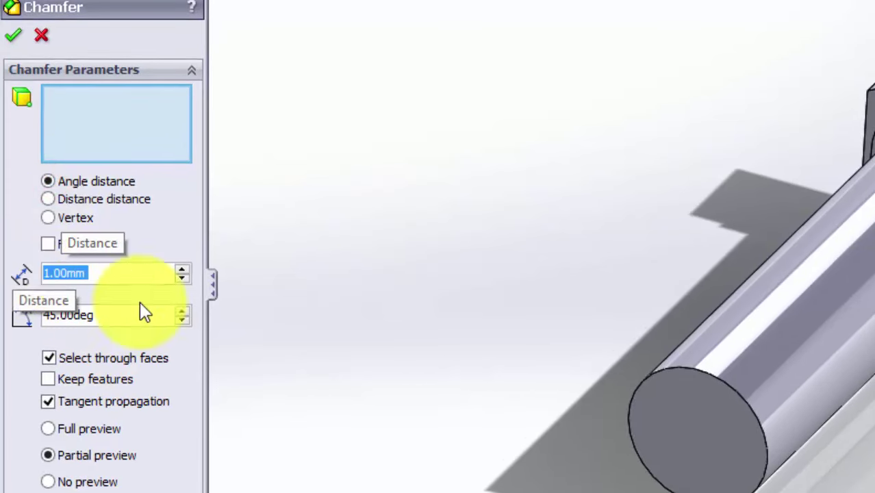
pyautogui.click(112, 315)
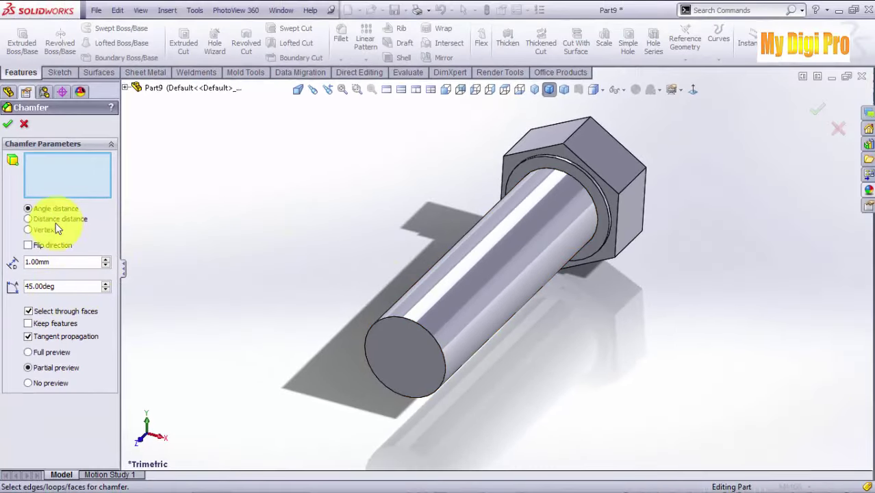
pyautogui.click(411, 320)
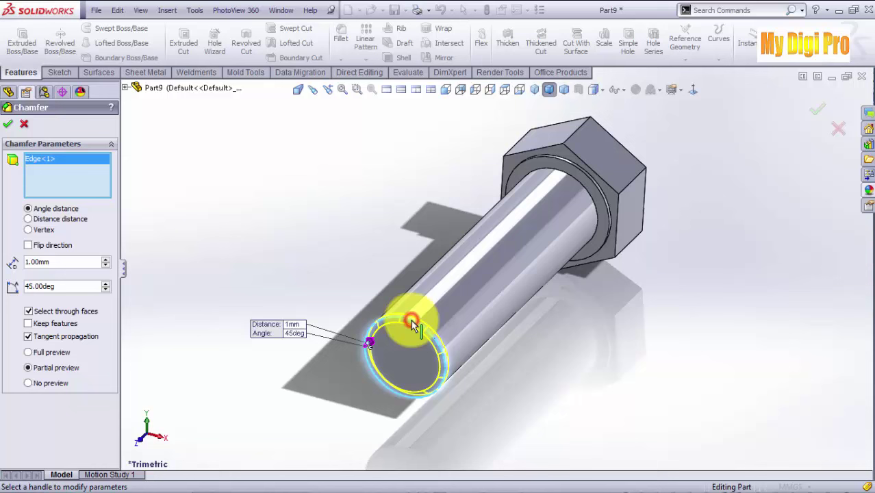
pyautogui.click(9, 125)
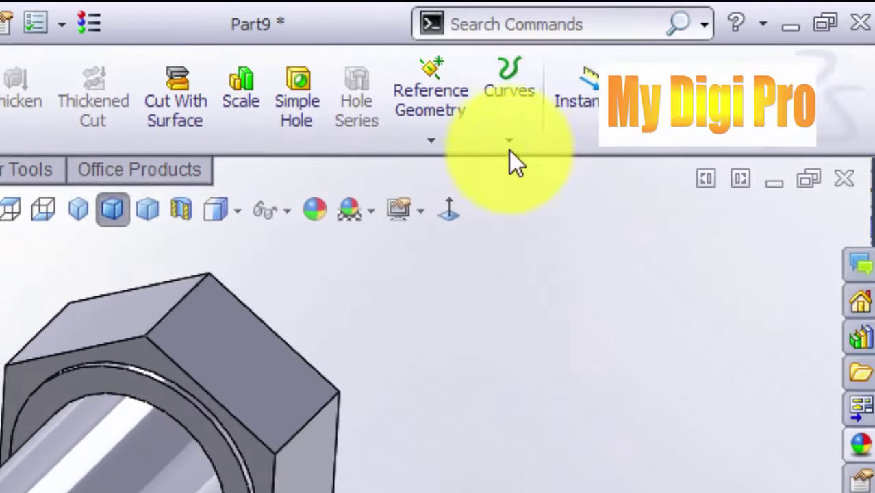
# Start a Helix and Spiral on the shank end face with an origin-centred radius-7 circle.
pyautogui.click(718, 60)
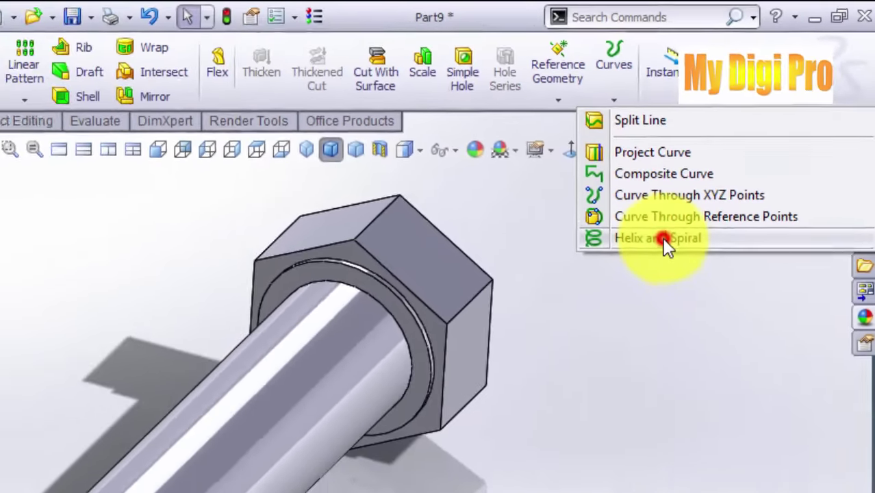
pyautogui.click(571, 333)
pyautogui.click(411, 365)
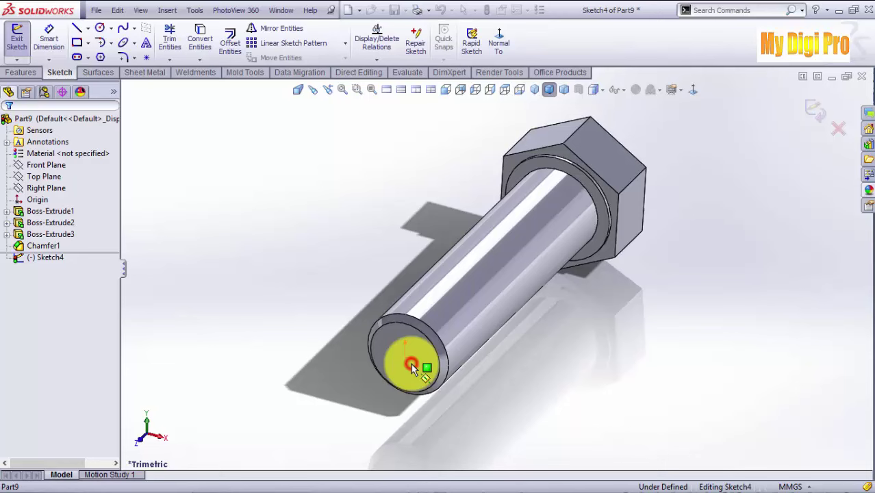
pyautogui.click(100, 28)
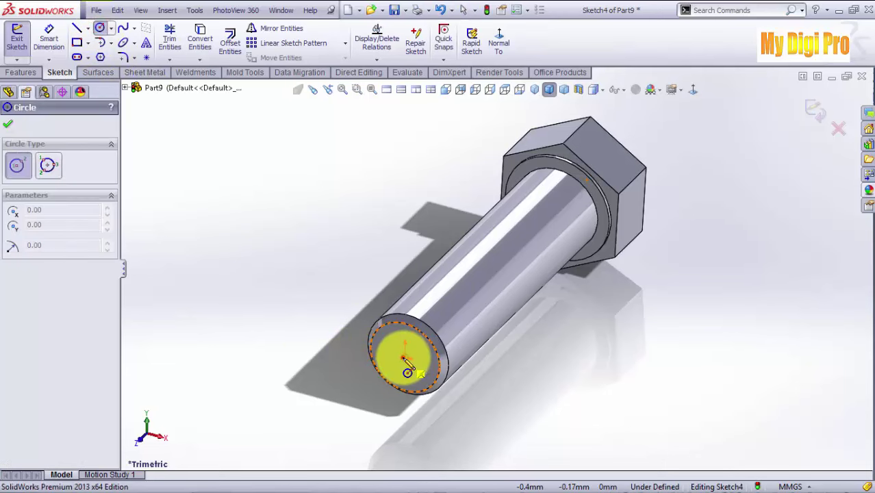
pyautogui.click(405, 353)
pyautogui.click(419, 329)
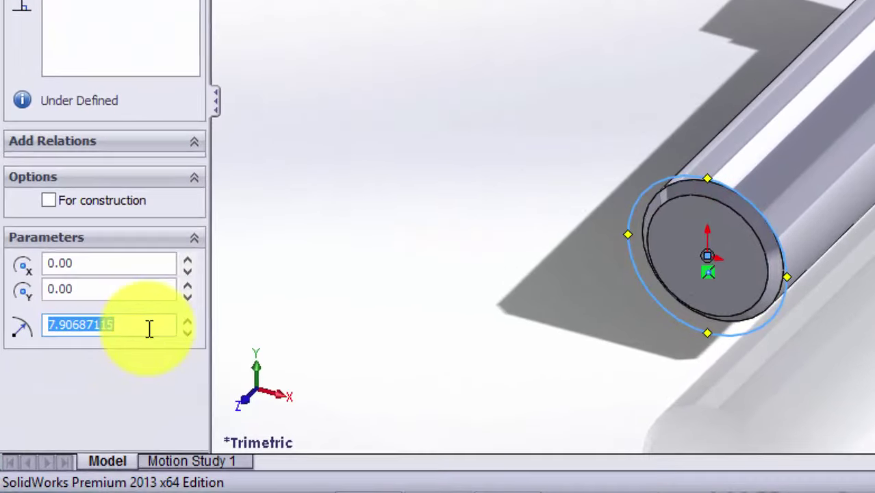
pyautogui.write('7')
pyautogui.press('Return')
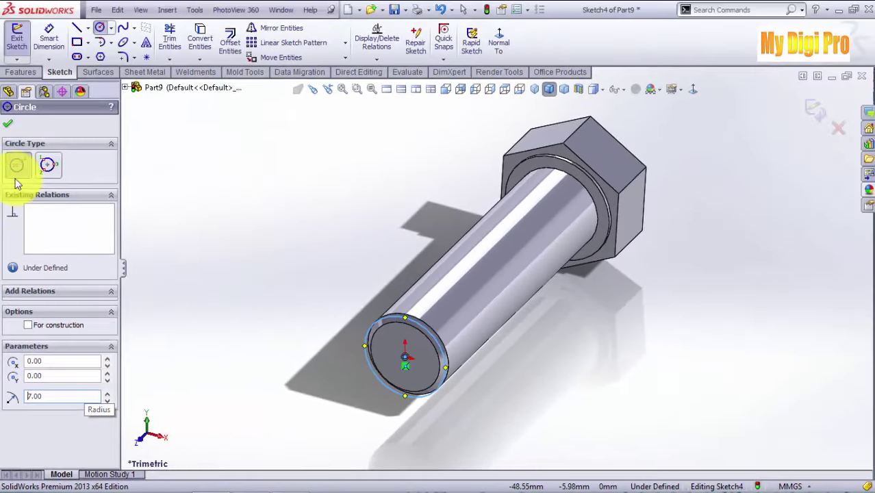
pyautogui.click(9, 124)
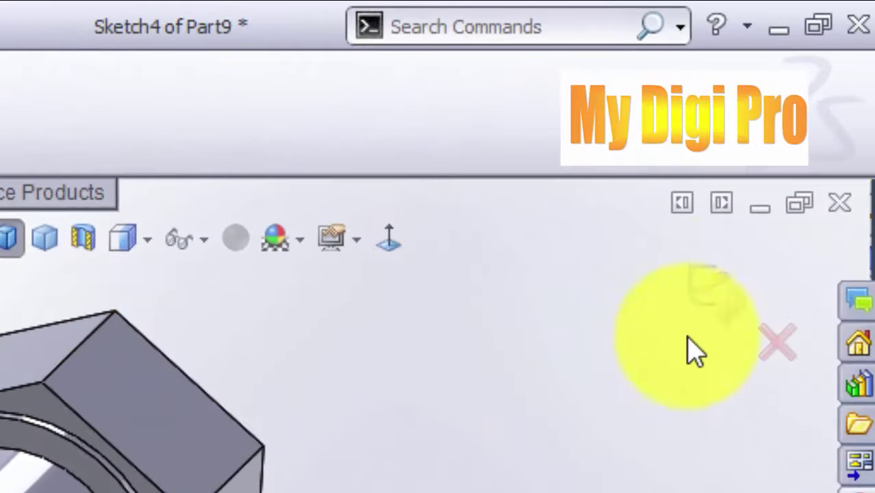
# Define the helix by Height and Pitch: 45 mm tall, 1.75 mm pitch, reversed, clockwise.
pyautogui.click(761, 208)
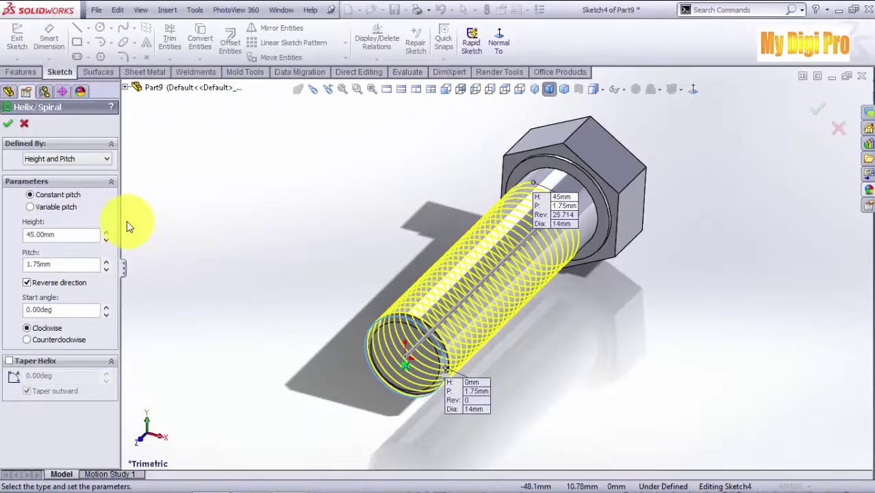
pyautogui.click(83, 159)
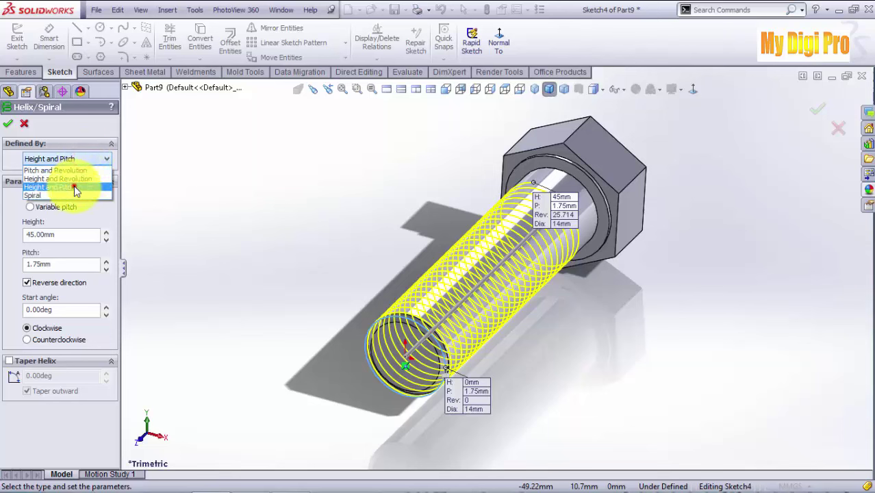
pyautogui.click(74, 185)
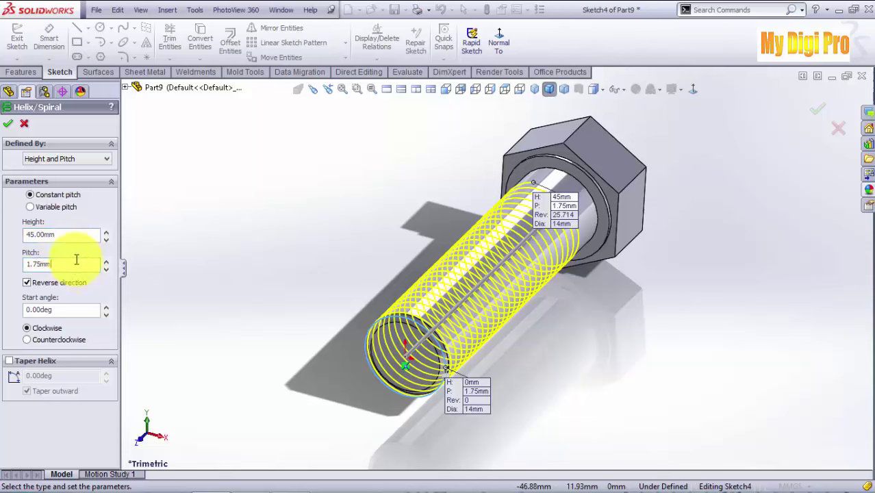
pyautogui.click(29, 283)
pyautogui.click(28, 282)
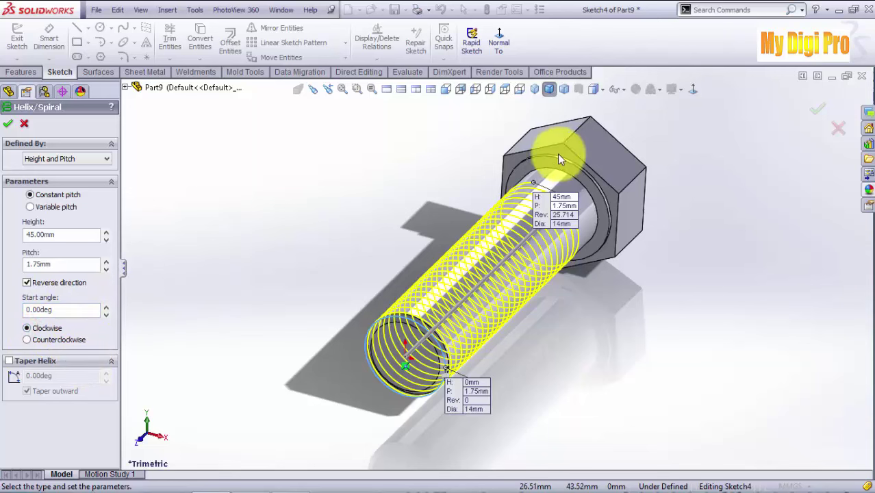
pyautogui.click(6, 124)
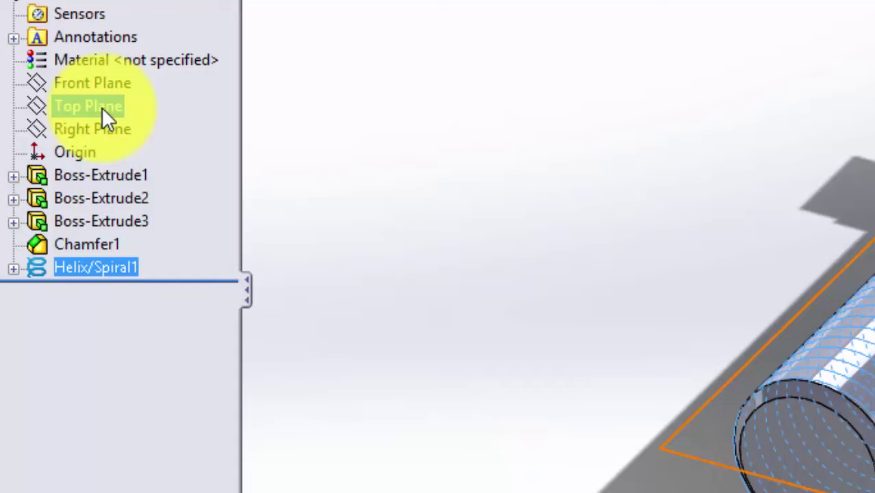
# Open a new sketch on the Top Plane, viewed normal-to, with the Polygon tool ready.
pyautogui.click(102, 107)
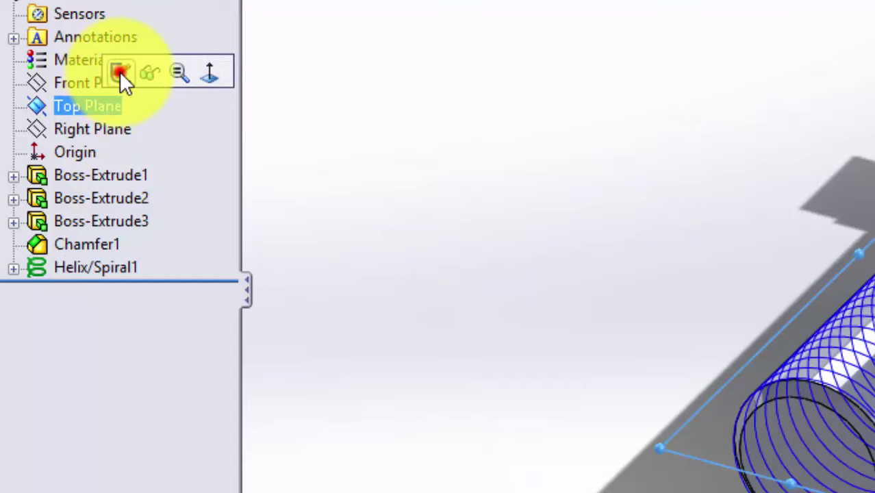
pyautogui.click(120, 71)
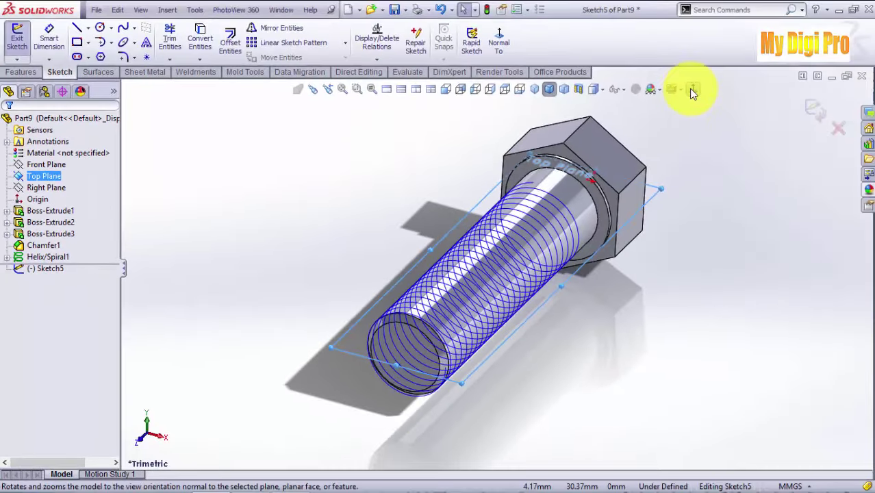
pyautogui.click(692, 90)
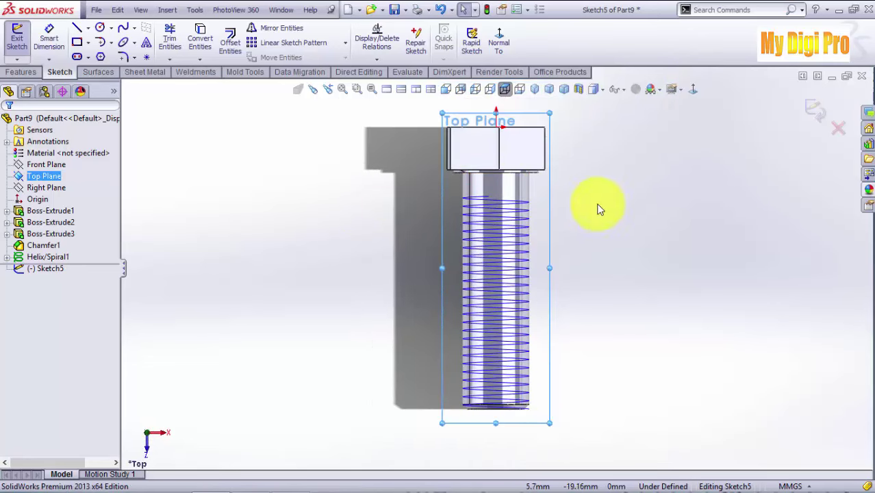
pyautogui.click(100, 59)
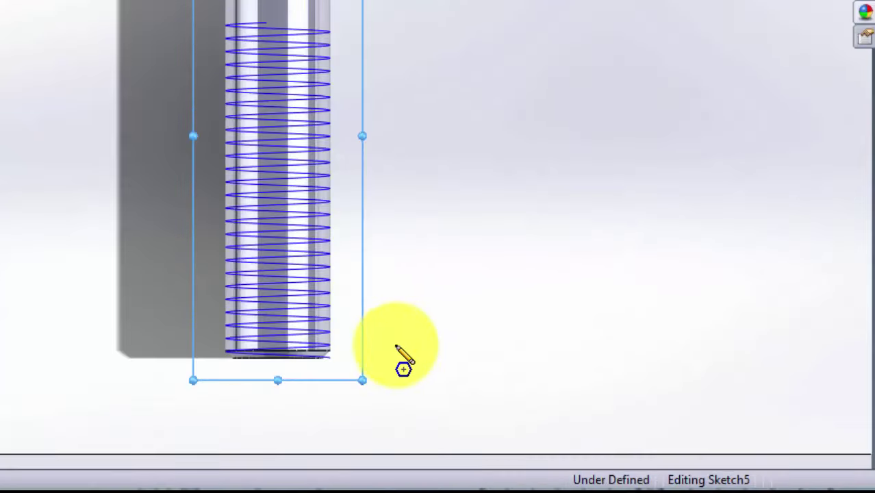
# Draw a three-sided polygon beside the lower end of the threaded shank.
pyautogui.moveTo(574, 402); pyautogui.dragTo(545, 400)
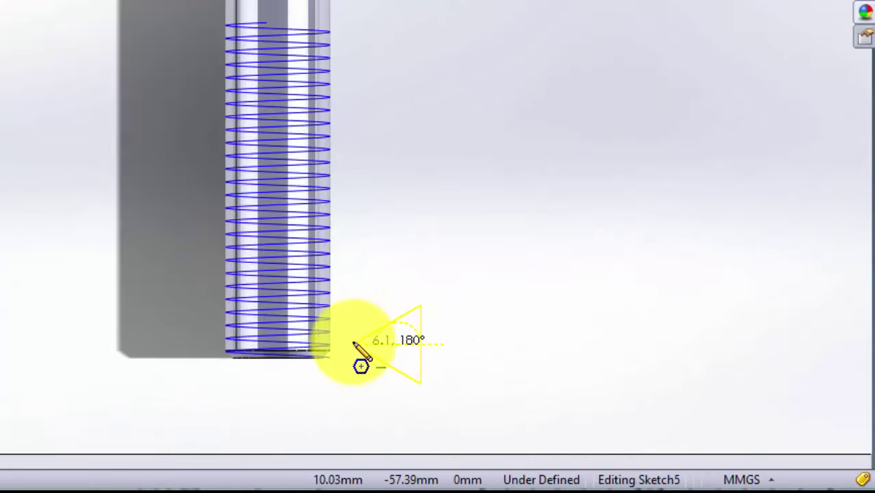
pyautogui.moveTo(352, 344); pyautogui.dragTo(352, 344)
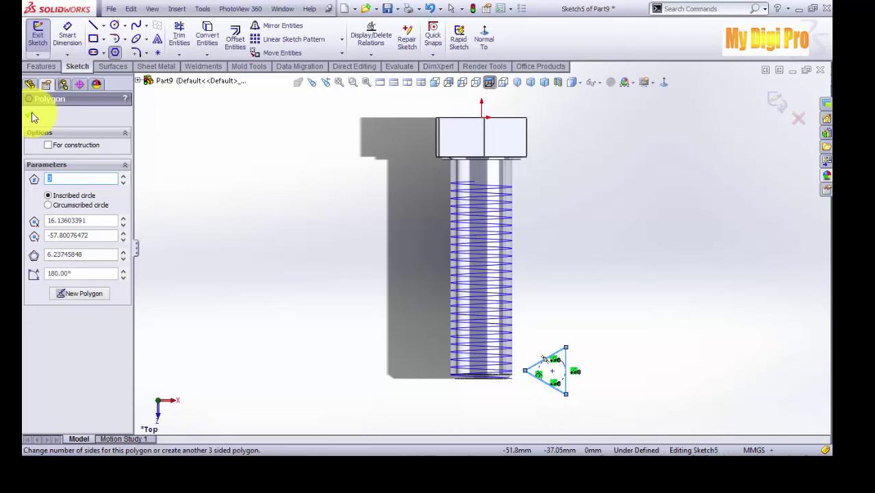
pyautogui.click(31, 115)
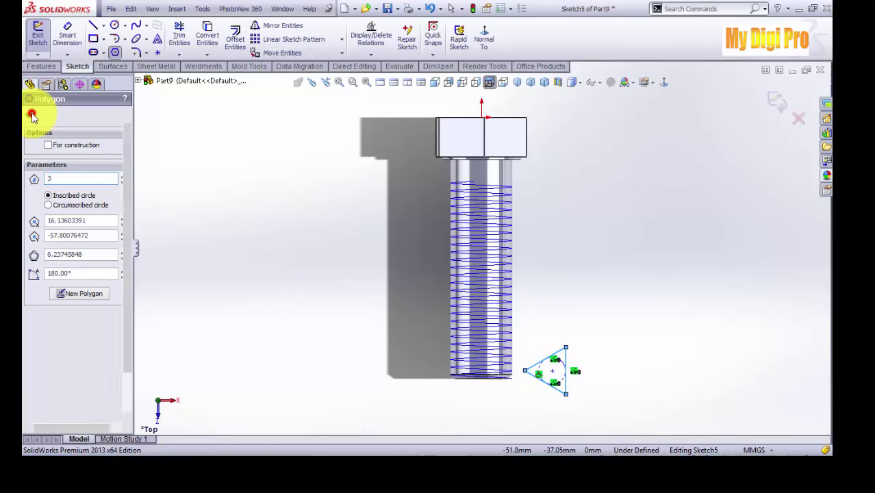
pyautogui.click(67, 31)
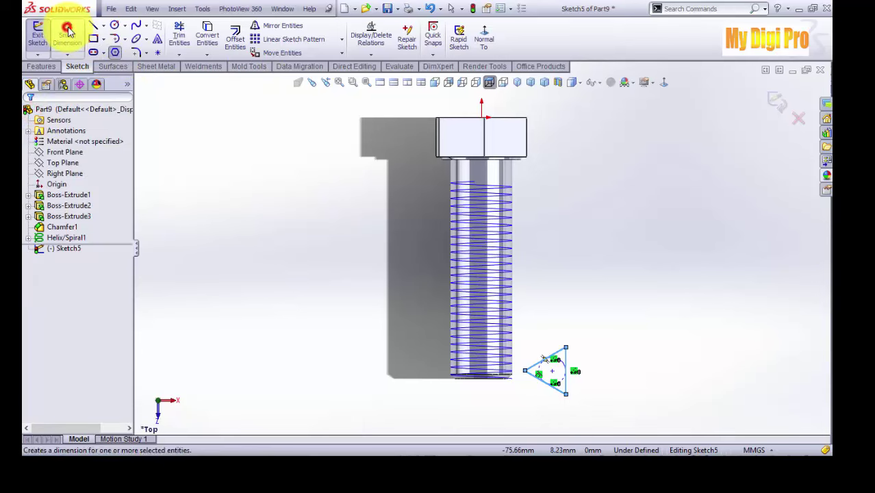
# Dimension the triangle's centre 59.5 mm below the head top and 7 mm from the origin.
pyautogui.click(482, 118)
pyautogui.click(553, 368)
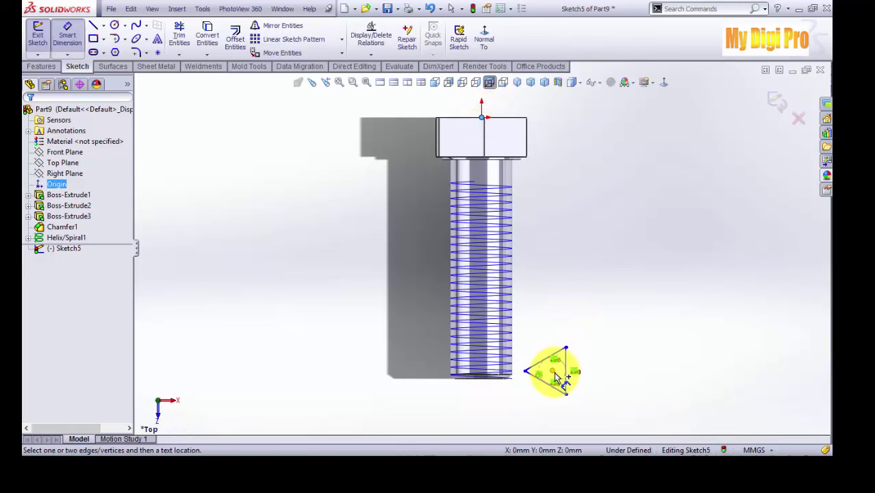
pyautogui.click(598, 262)
pyautogui.write('59')
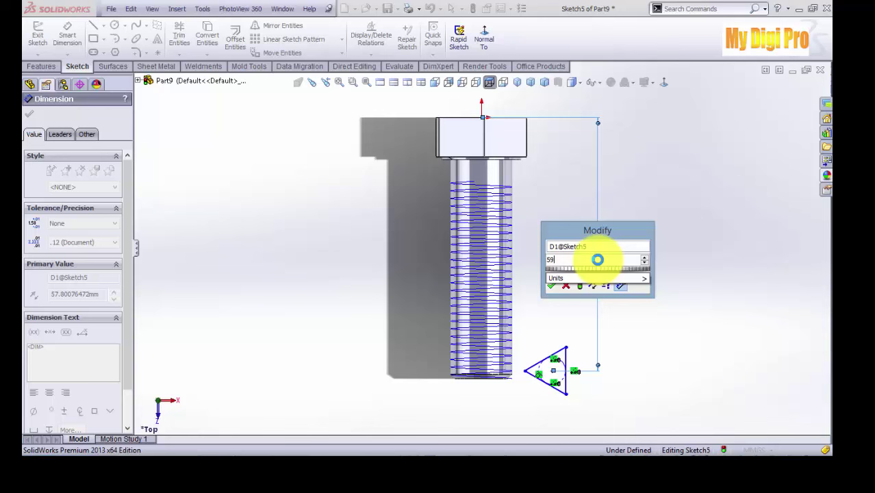
pyautogui.write('.5')
pyautogui.press('Return')
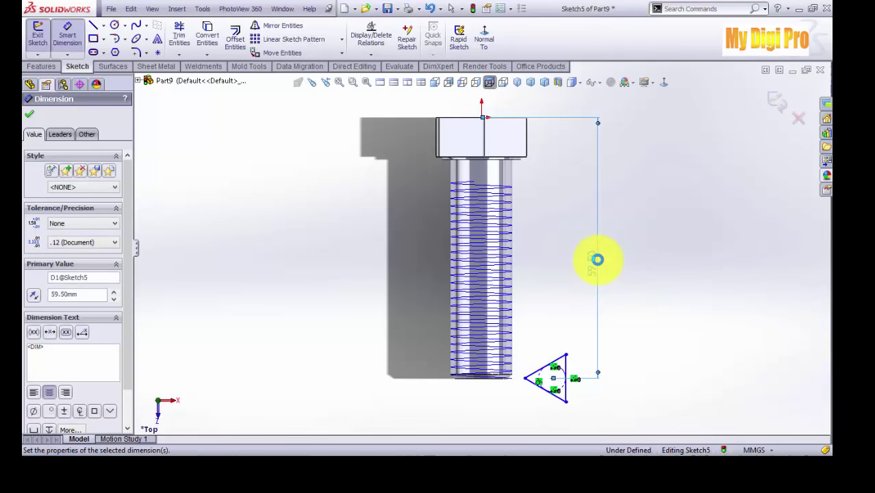
pyautogui.click(482, 119)
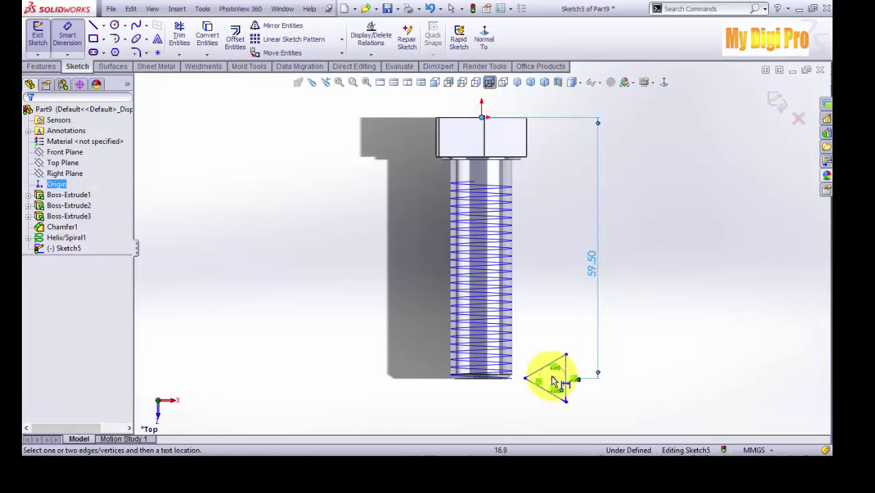
pyautogui.click(551, 380)
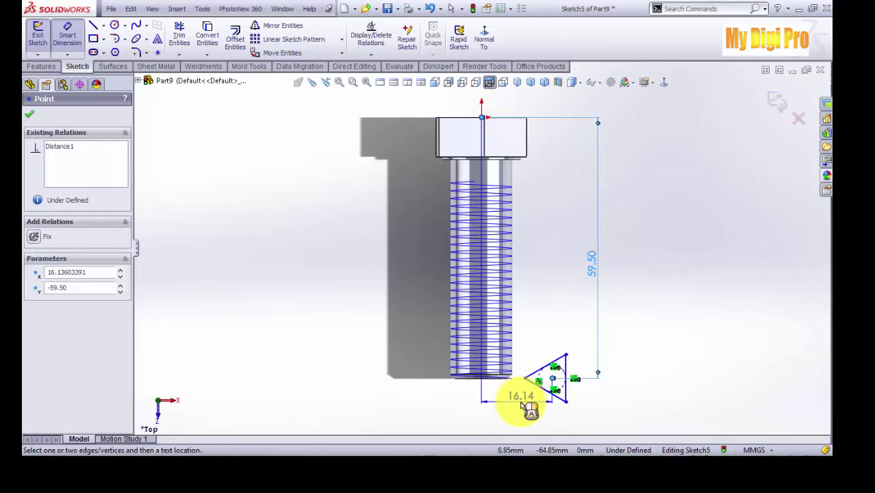
pyautogui.click(519, 402)
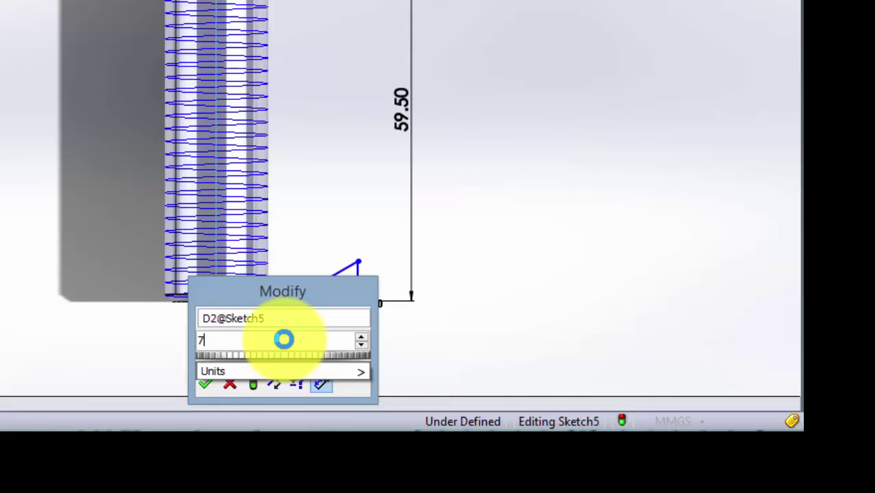
pyautogui.press('Return')
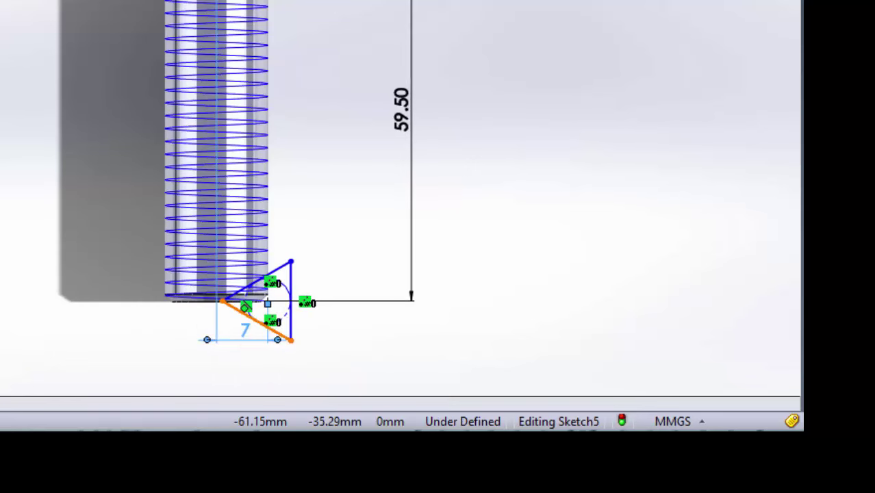
# Give the triangle's inscribed circle a 1 mm diameter and finish dimensioning.
pyautogui.scroll(-3, 362, 370)
pyautogui.scroll(-2, 198, 230)
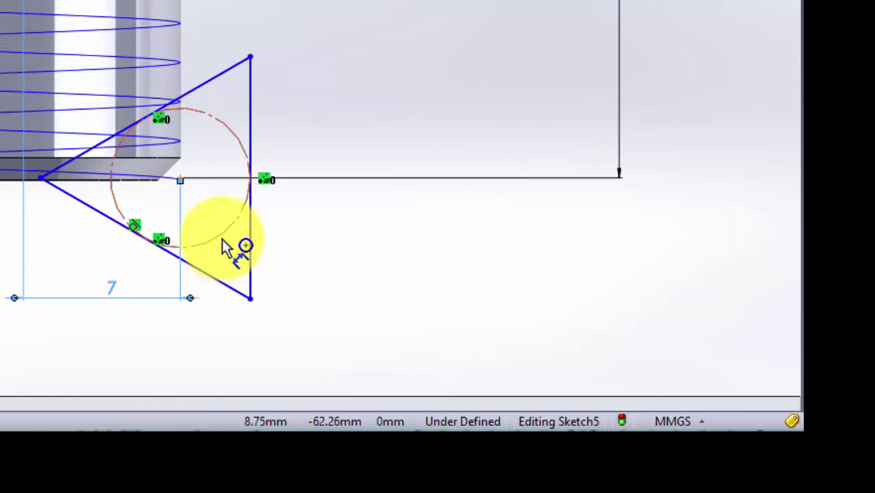
pyautogui.click(224, 231)
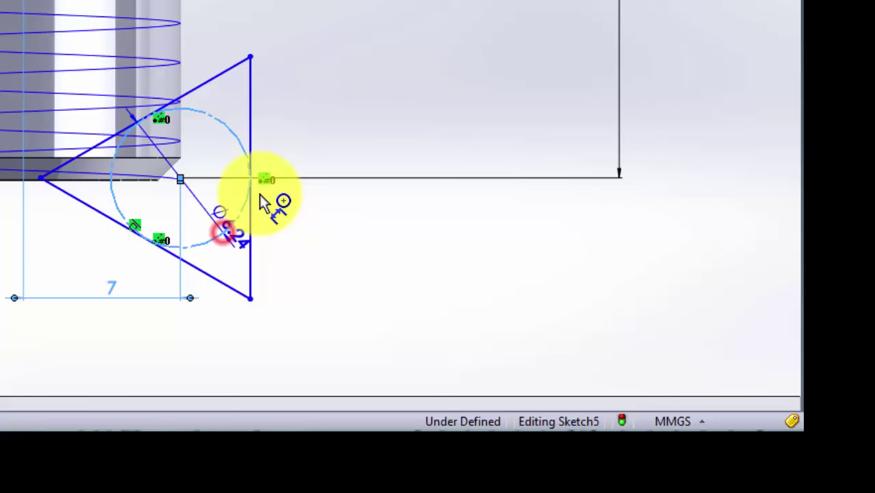
pyautogui.click(340, 252)
pyautogui.write('1')
pyautogui.press('Return')
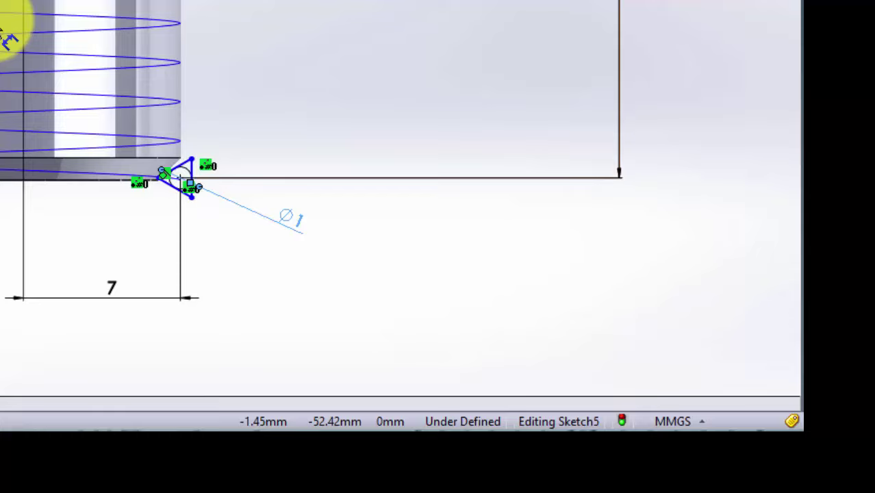
pyautogui.scroll(8, 9, 40)
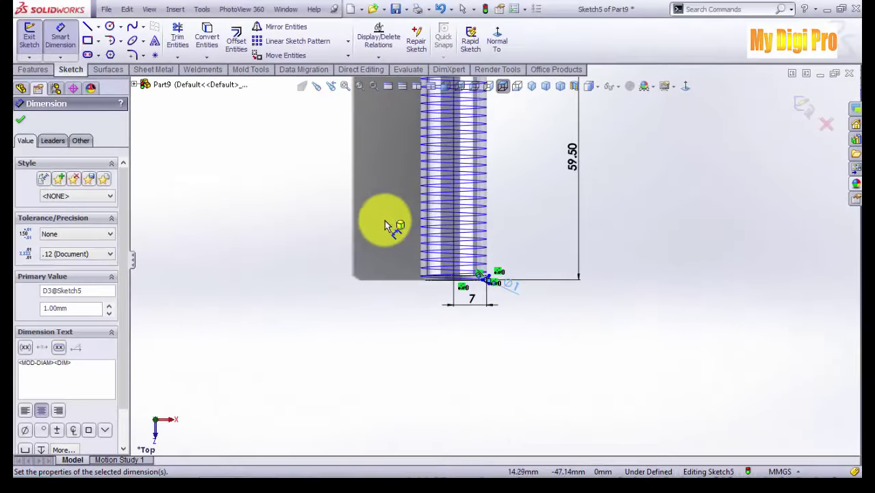
pyautogui.scroll(4, 479, 175)
pyautogui.scroll(-4, 492, 201)
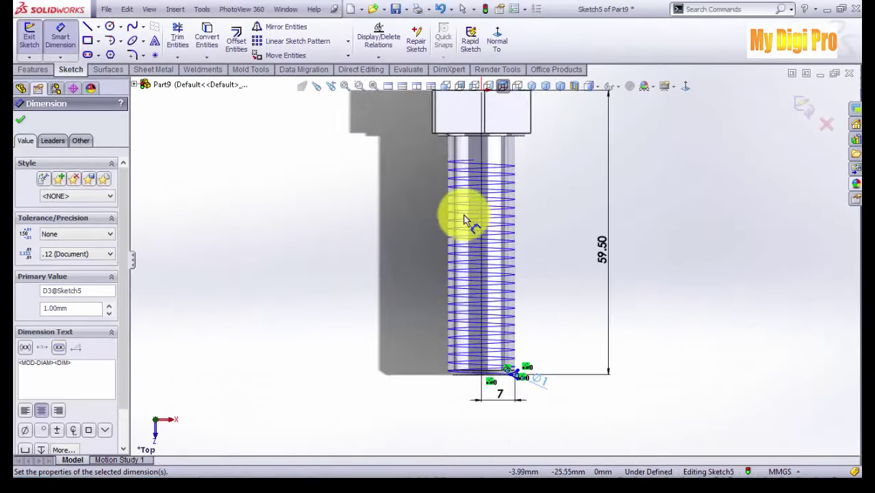
pyautogui.scroll(-2, 521, 192)
pyautogui.scroll(3, 469, 196)
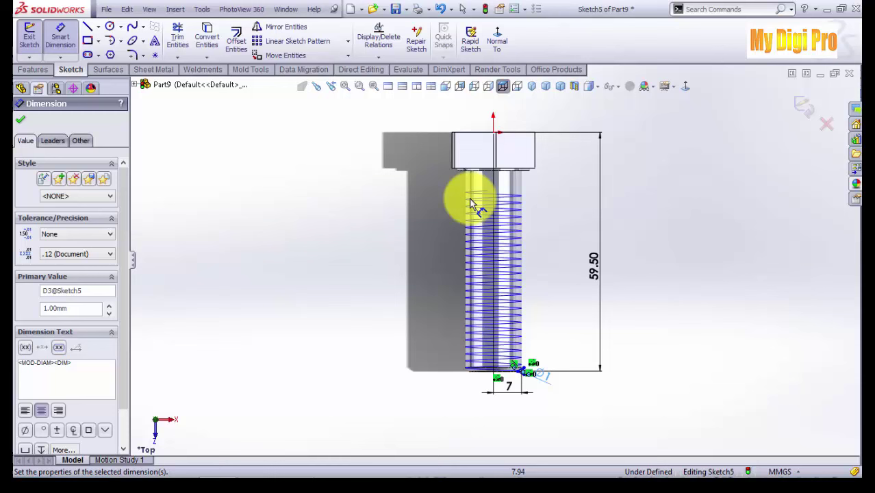
pyautogui.click(21, 122)
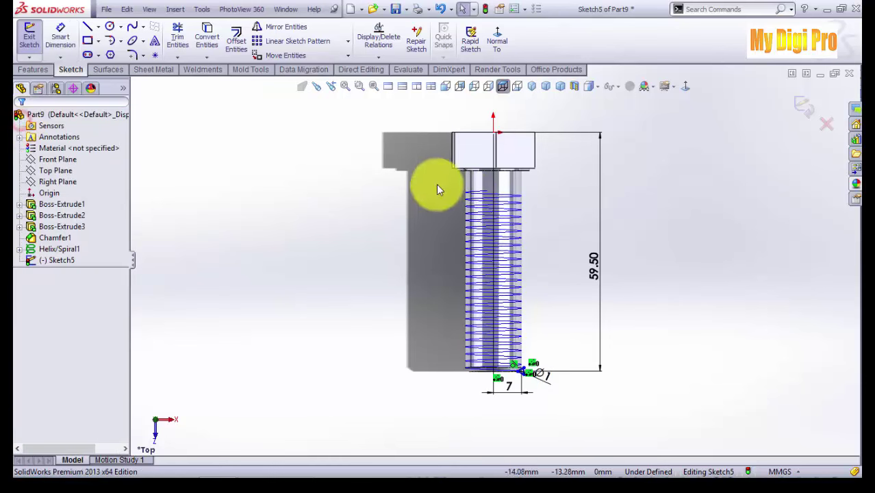
# Exit the sketch and swept-cut the triangle profile along Helix/Spiral1.
pyautogui.click(800, 106)
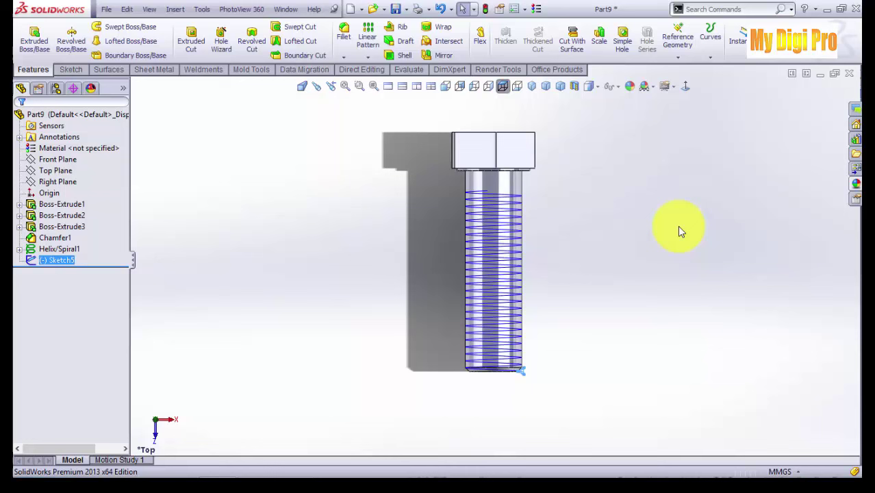
pyautogui.click(300, 26)
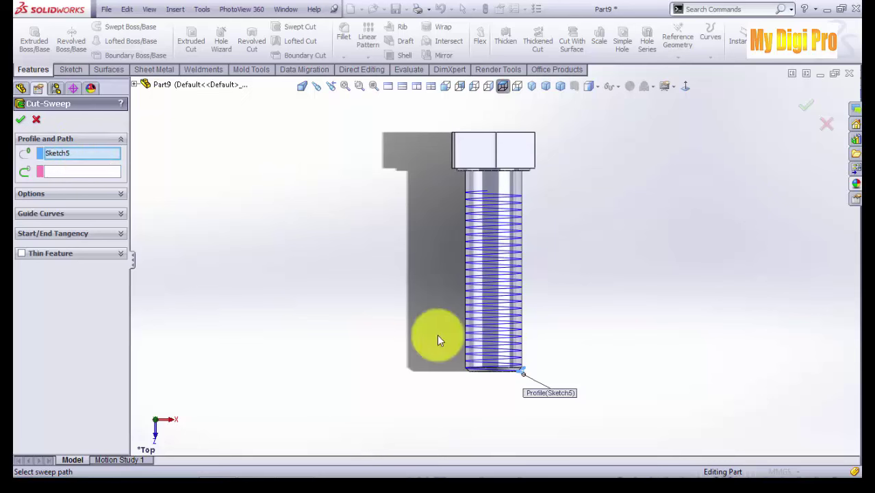
pyautogui.scroll(-1, 493, 308)
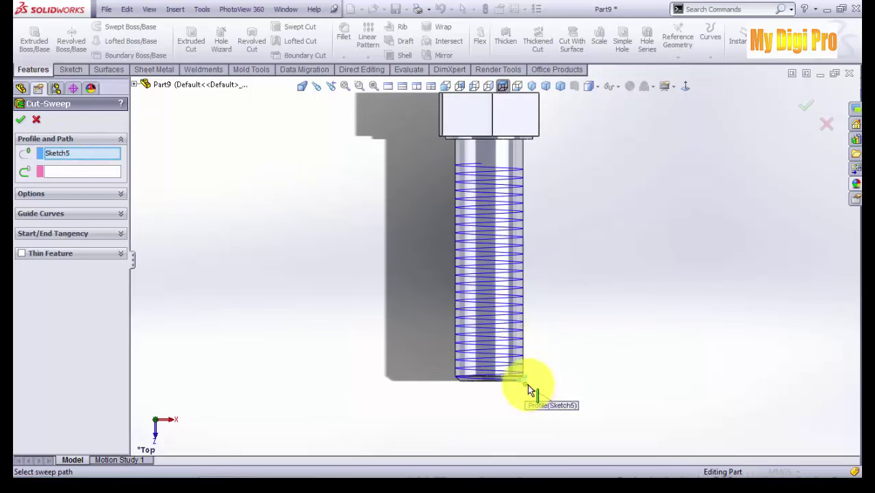
pyautogui.scroll(-3, 506, 356)
pyautogui.scroll(-3, 506, 356)
pyautogui.scroll(6, 309, 246)
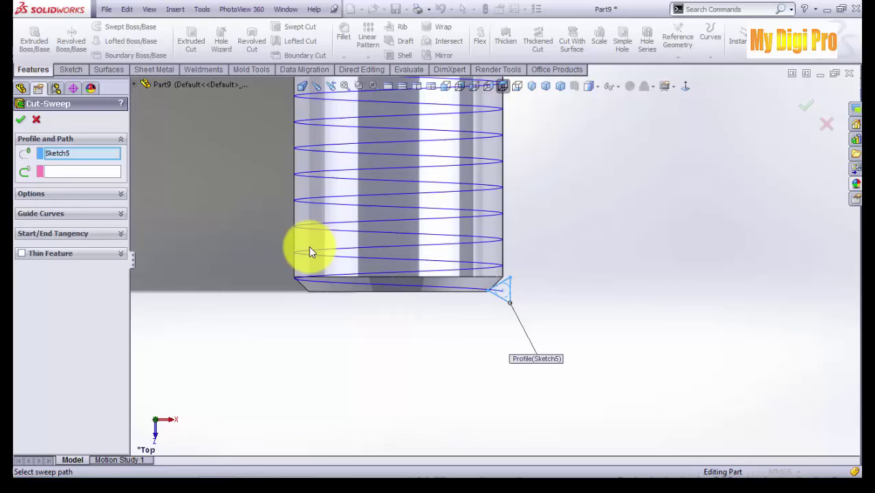
pyautogui.scroll(-2, 451, 122)
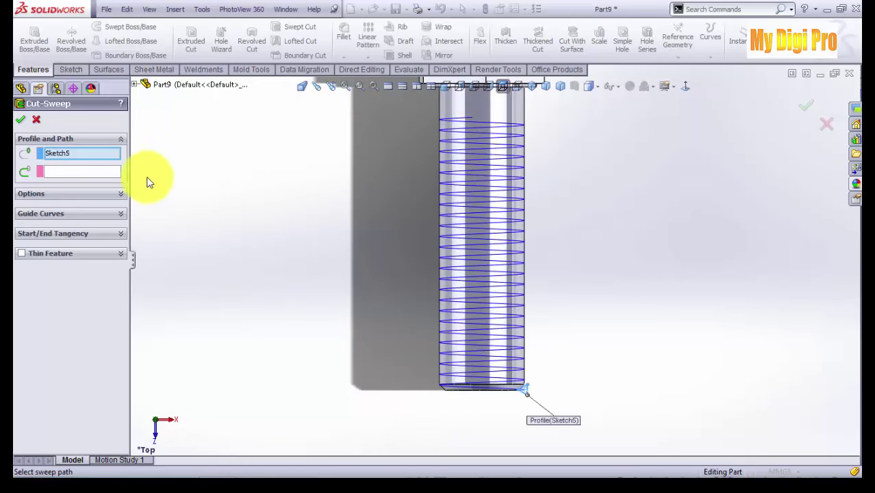
pyautogui.click(465, 187)
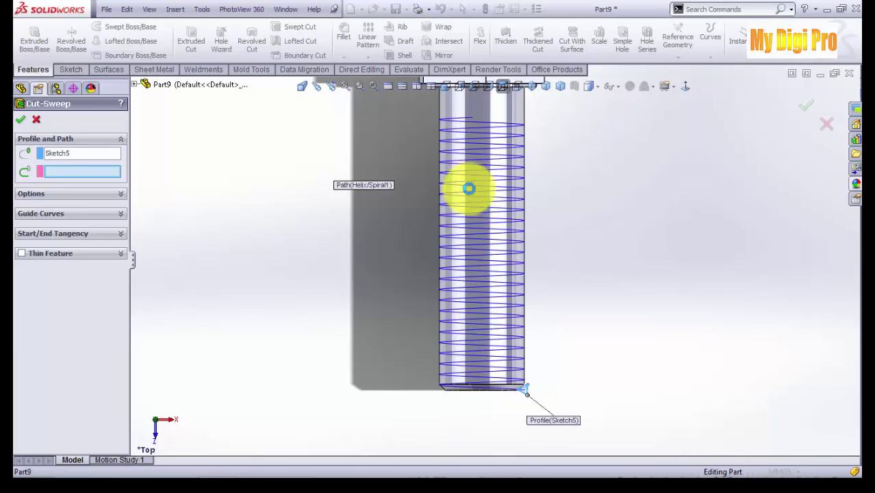
# Orbit the threaded bolt to inspect it, turning the hex head to face forward.
pyautogui.scroll(2, 493, 225)
pyautogui.moveTo(401, 219); pyautogui.dragTo(342, 226, button='middle')
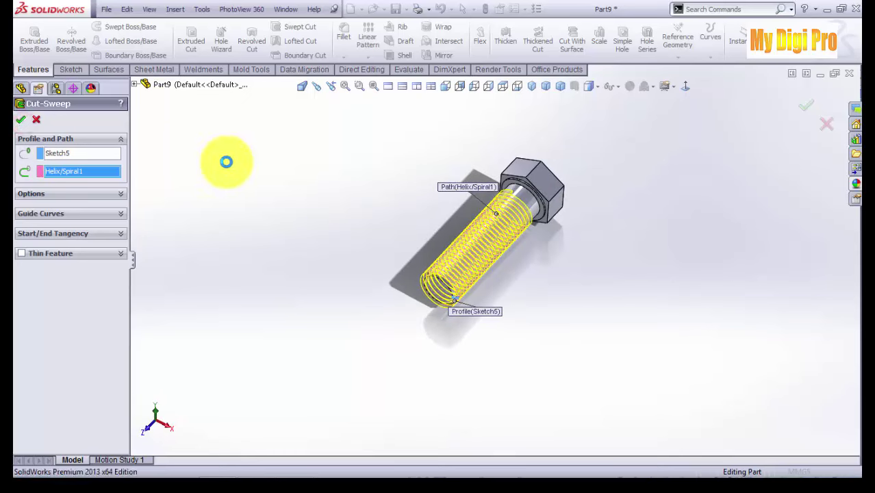
pyautogui.scroll(-4, 493, 213)
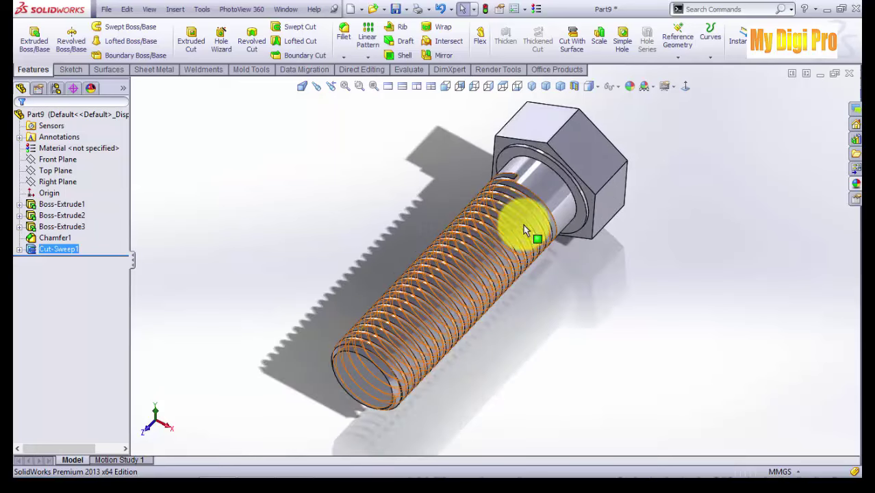
pyautogui.click(477, 134)
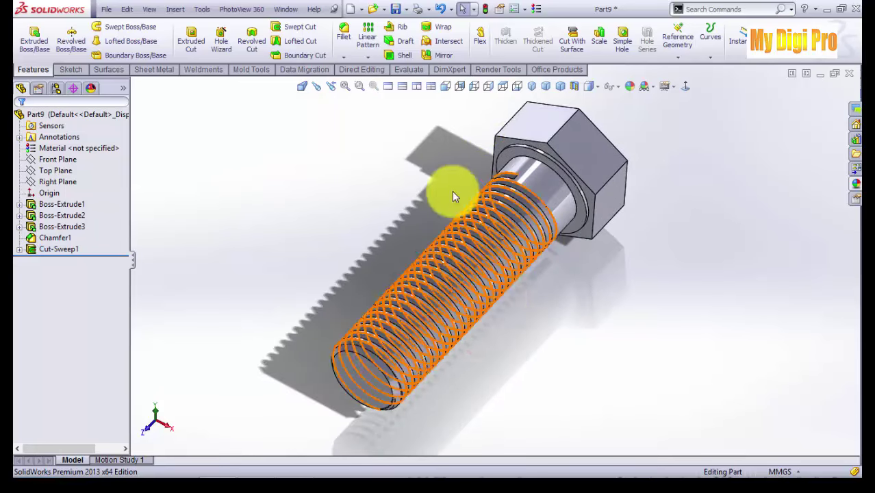
pyautogui.scroll(-3, 507, 281)
pyautogui.scroll(3, 507, 277)
pyautogui.click(640, 423)
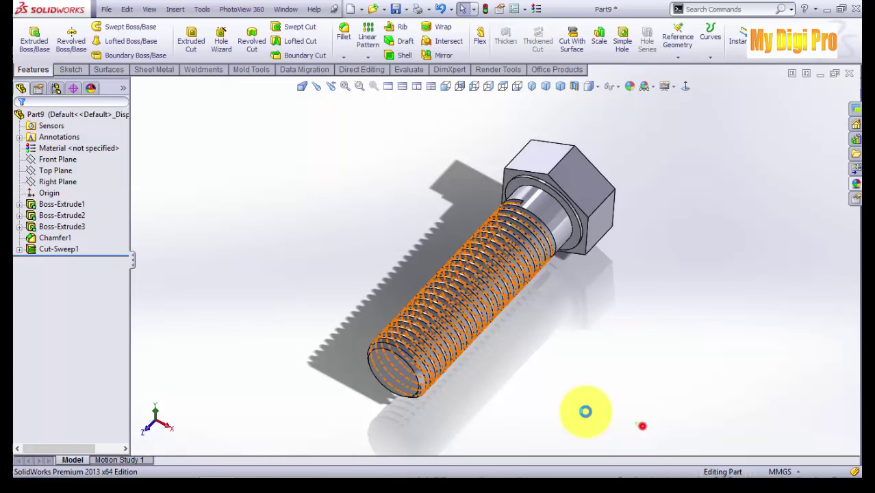
pyautogui.click(539, 330)
pyautogui.moveTo(664, 182); pyautogui.dragTo(589, 206, button='middle')
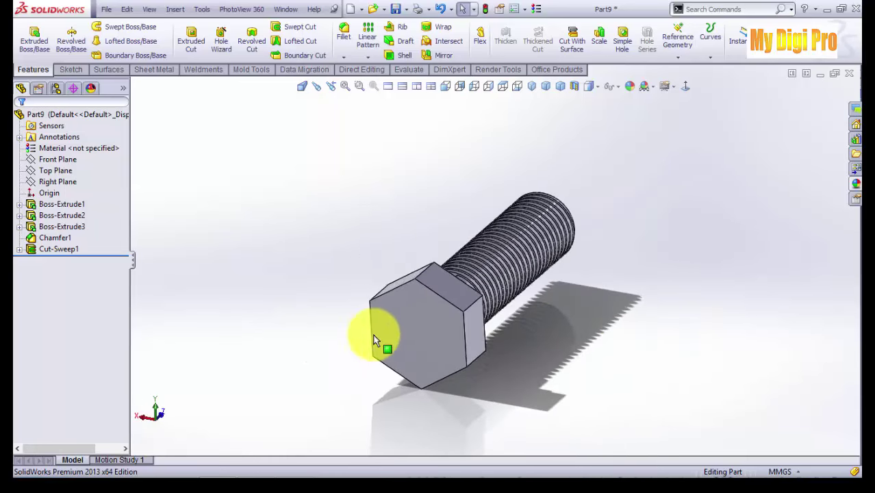
# Sketch a 9.5 mm radius circle centred on the bolt axis on the hex head's end face.
pyautogui.click(423, 314)
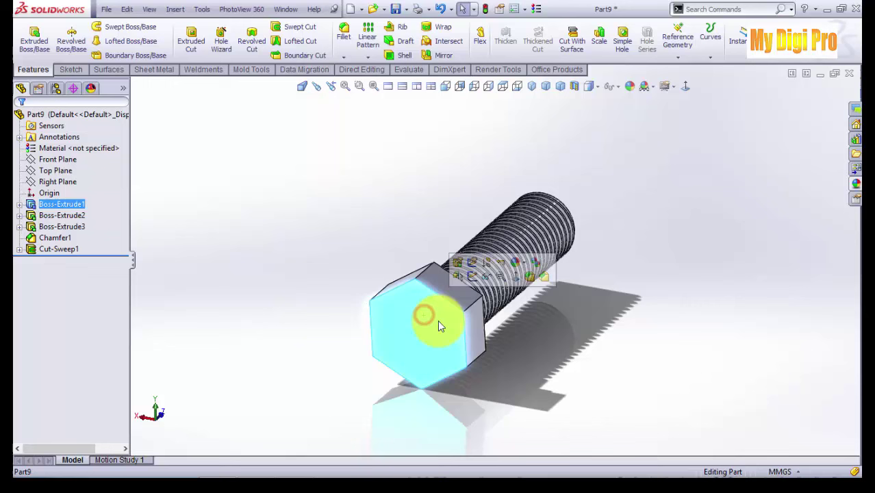
pyautogui.click(473, 278)
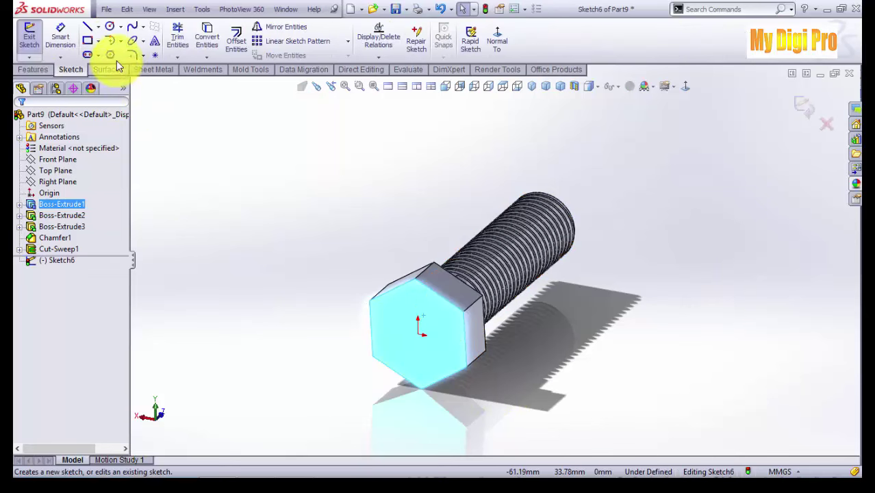
pyautogui.click(110, 27)
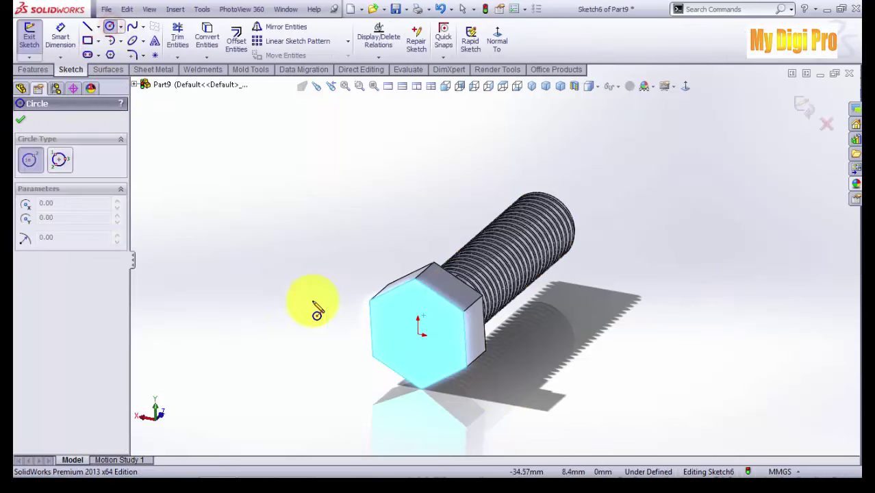
pyautogui.click(418, 334)
pyautogui.click(417, 295)
pyautogui.doubleClick(67, 381)
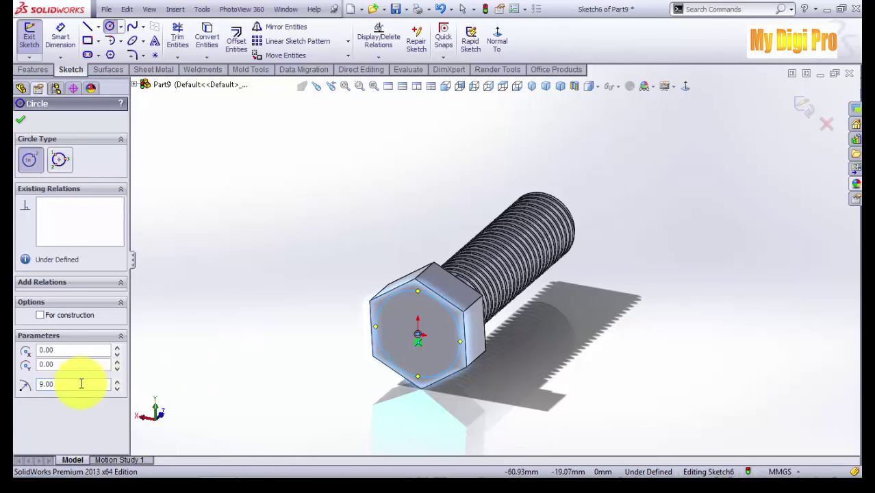
pyautogui.doubleClick(81, 383)
pyautogui.write('9.5')
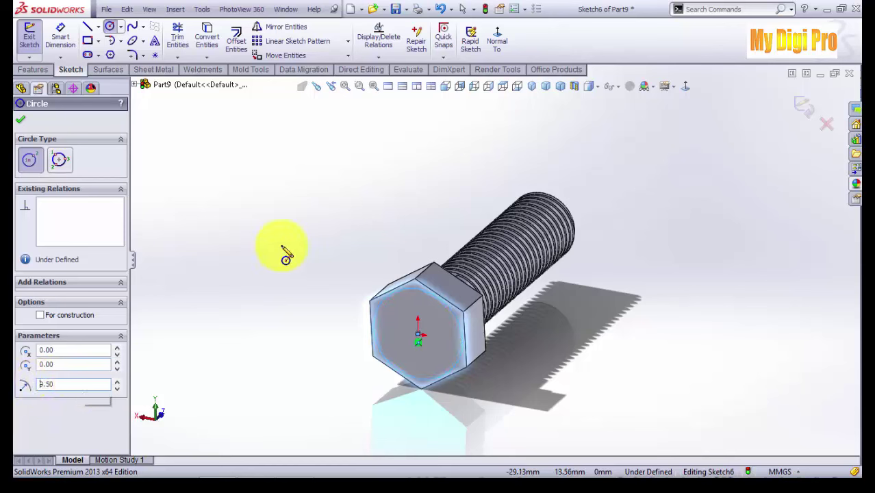
pyautogui.click(24, 120)
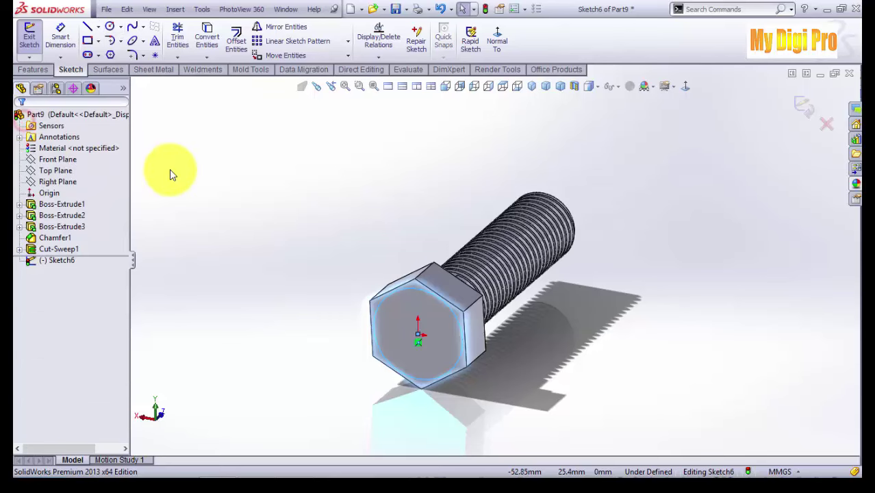
# Set up an extruded cut of the circle sketch: Blind 50 mm, flip side to cut, 45° draft.
pyautogui.click(39, 69)
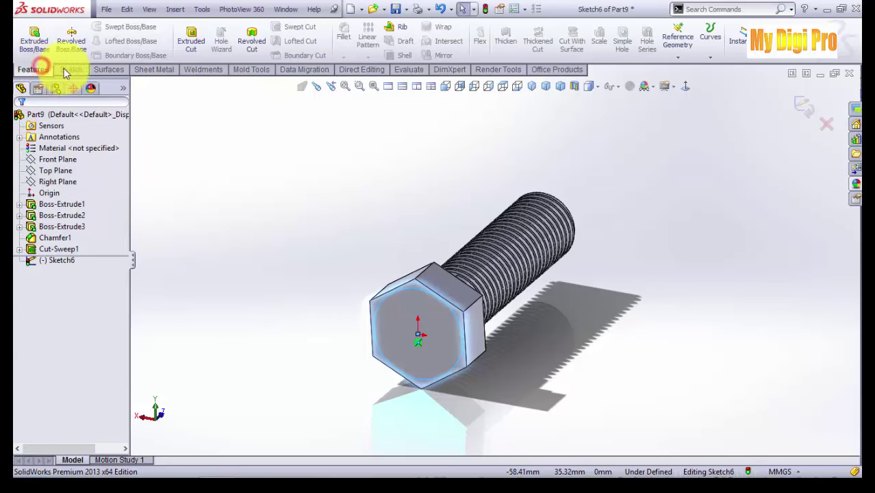
pyautogui.click(191, 41)
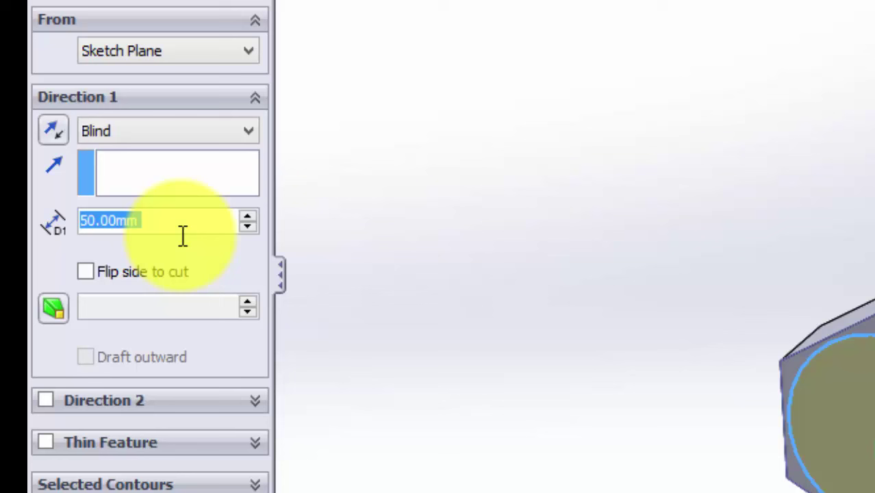
pyautogui.click(86, 271)
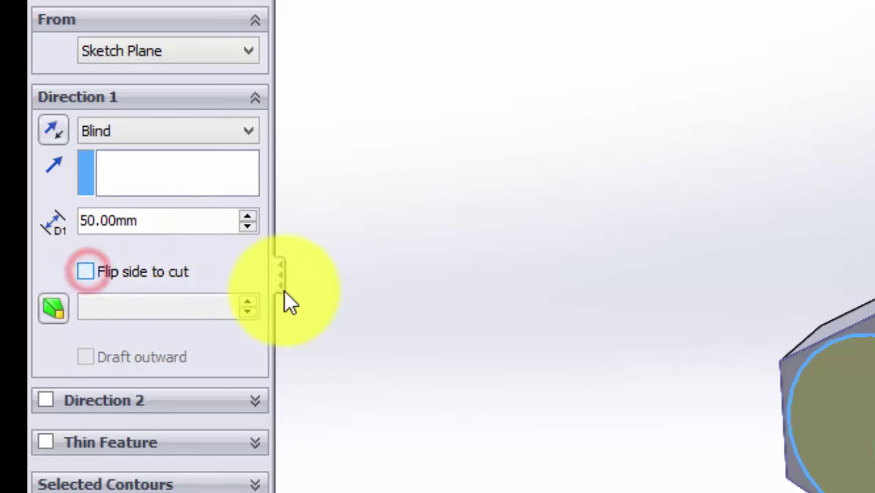
pyautogui.click(48, 306)
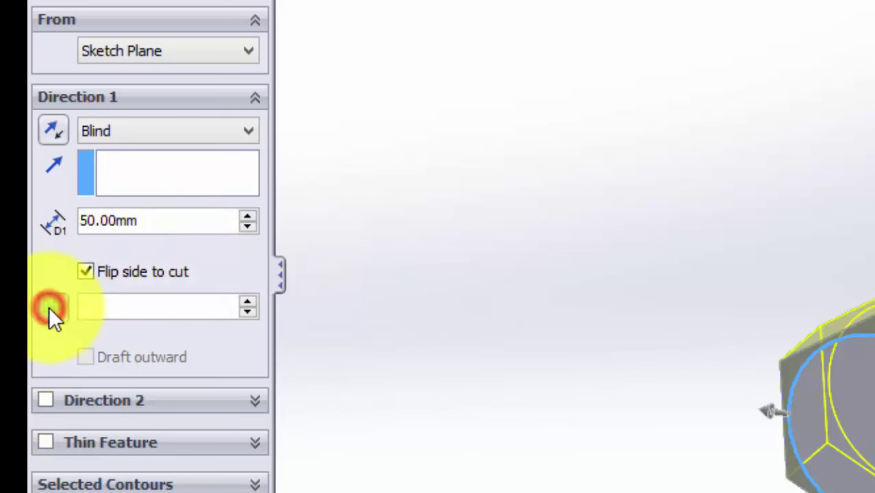
pyautogui.click(169, 306)
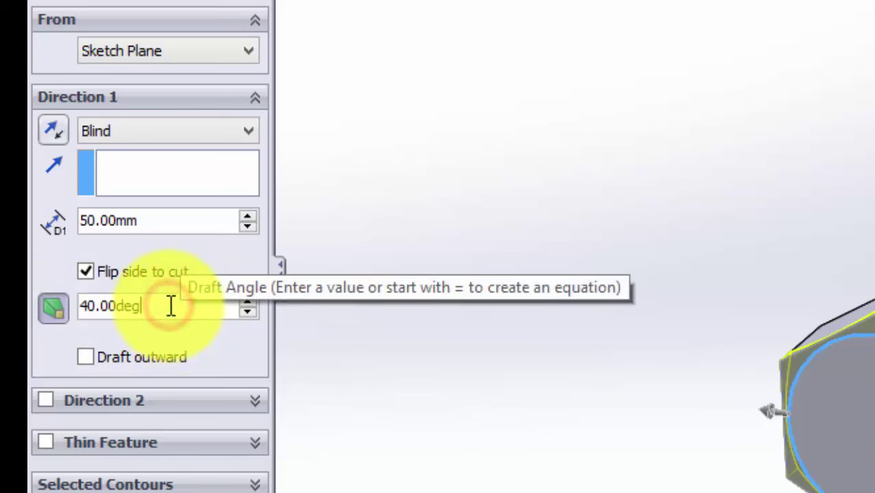
pyautogui.moveTo(170, 308); pyautogui.dragTo(39, 302)
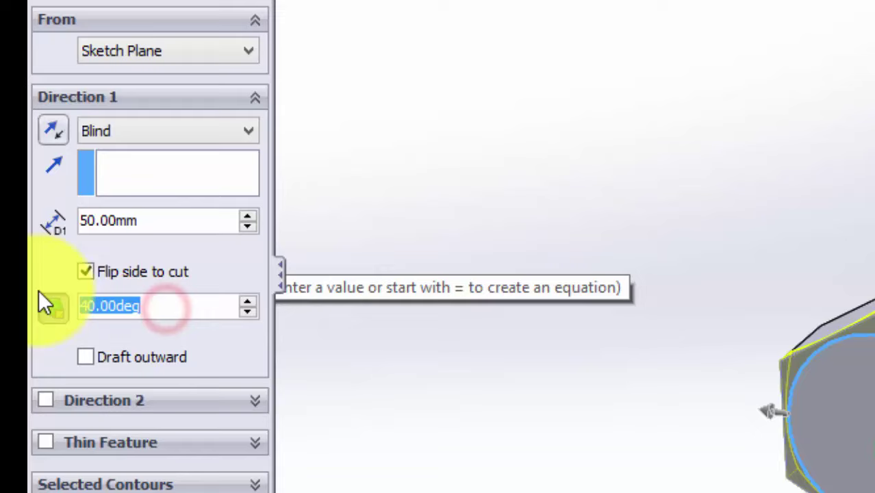
pyautogui.write('45')
pyautogui.press('Return')
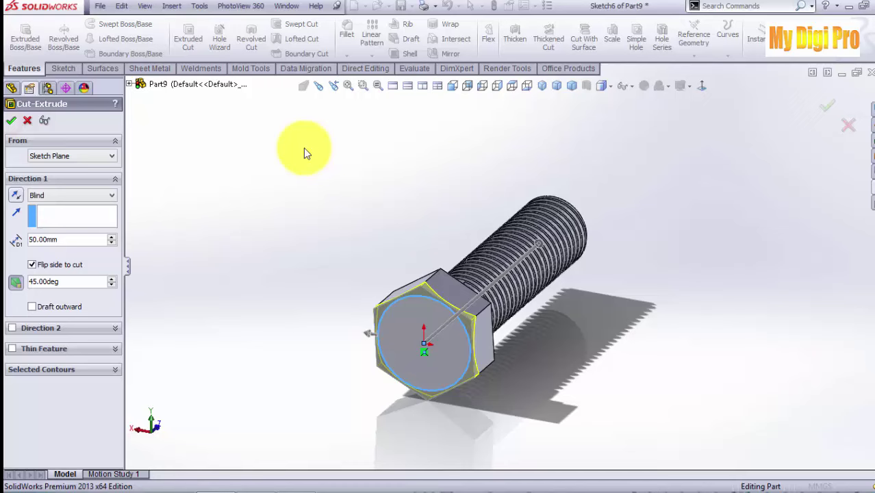
# Accept the chamfering cut and orbit the bolt to view the finished model.
pyautogui.press('Return')
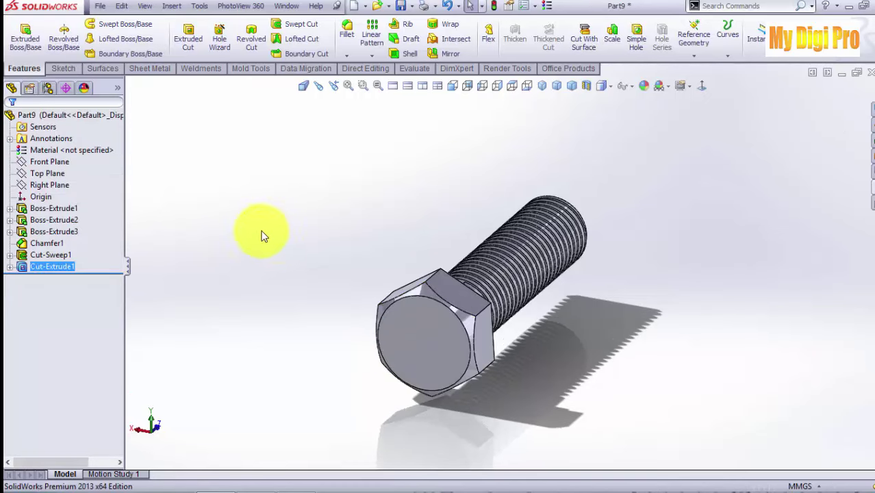
pyautogui.click(252, 288)
pyautogui.moveTo(277, 393); pyautogui.dragTo(288, 233, button='middle')
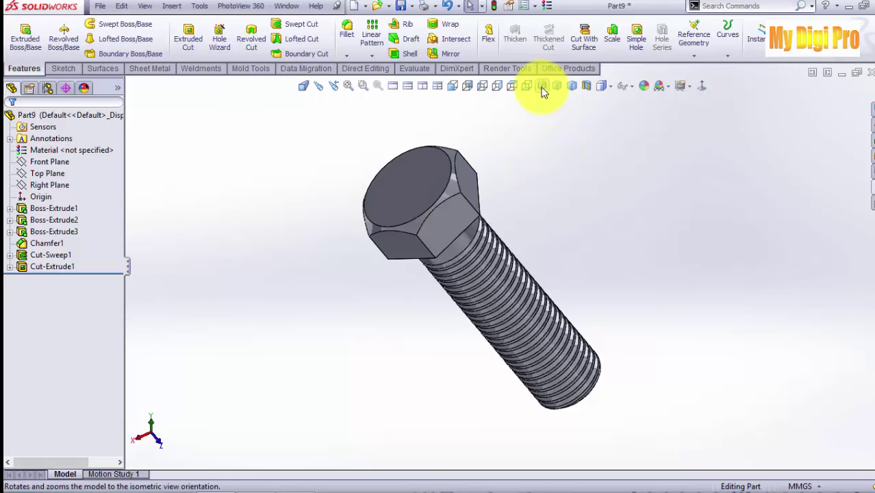